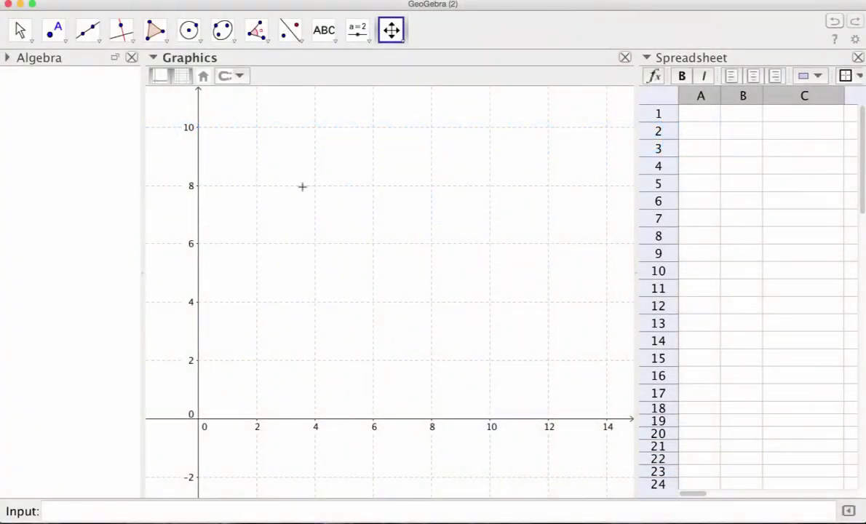
- Enter the headings x, y and points in cells A1, B1 and C1, then select that row
{"action": "left_click", "coordinate": [150, 0]}
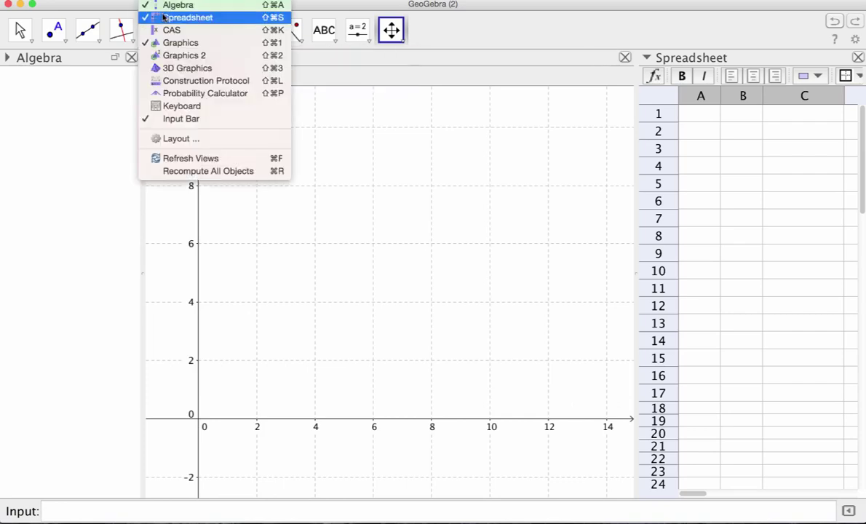
{"action": "left_click", "coordinate": [368, 97]}
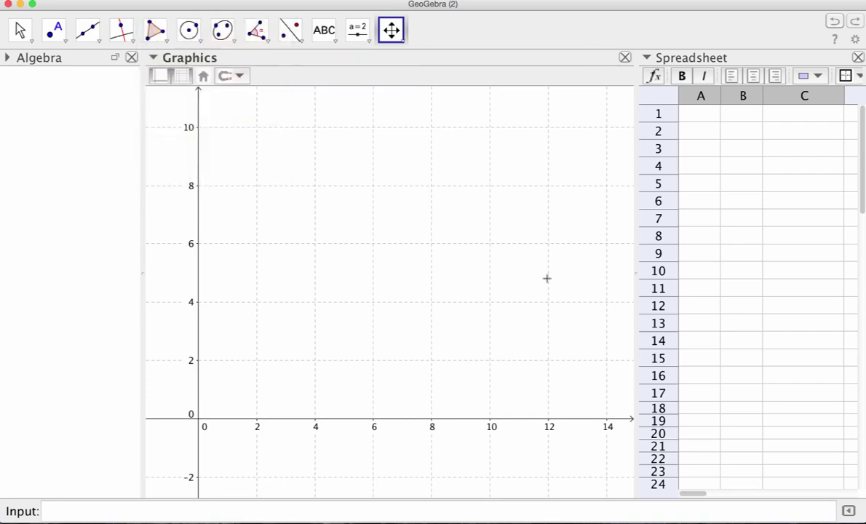
{"action": "left_click", "coordinate": [694, 116]}
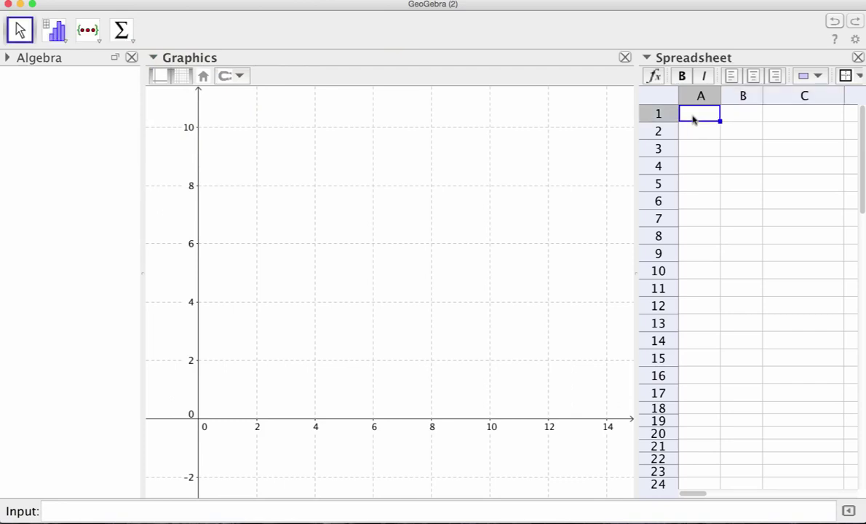
{"action": "type", "text": "x"}
{"action": "key", "text": "Tab"}
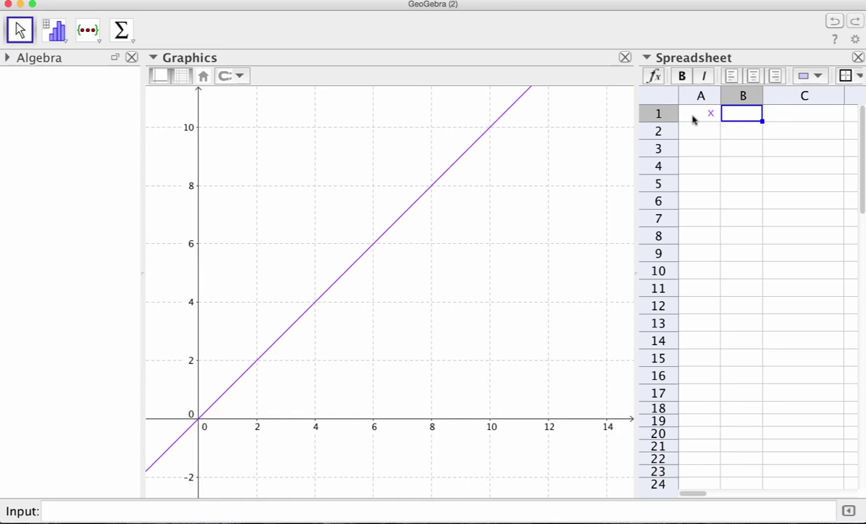
{"action": "type", "text": "y"}
{"action": "key", "text": "Tab"}
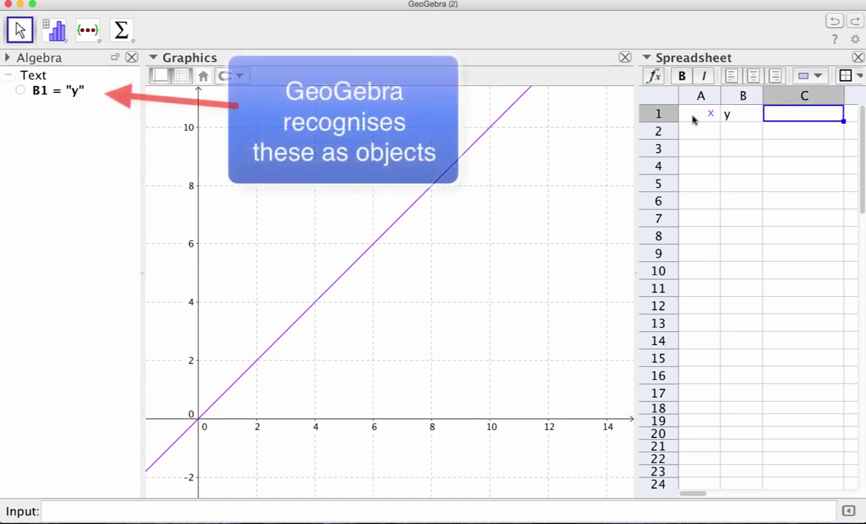
{"action": "type", "text": "points"}
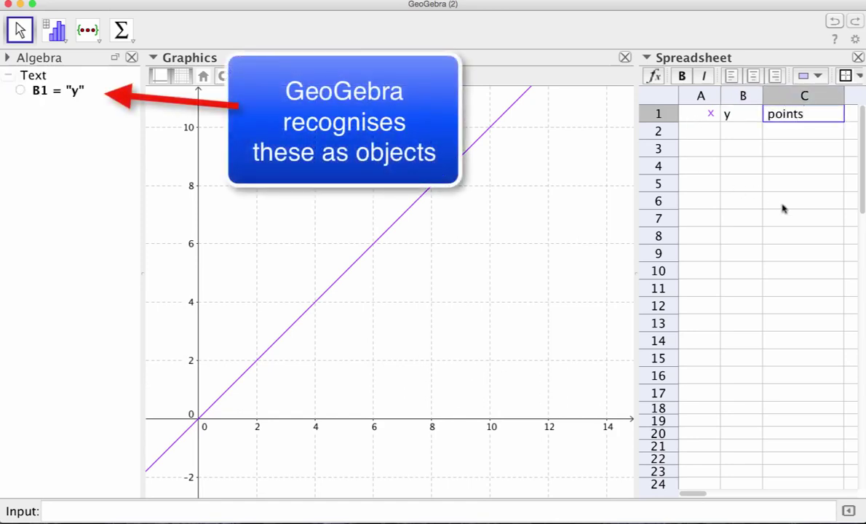
{"action": "left_click", "coordinate": [768, 218]}
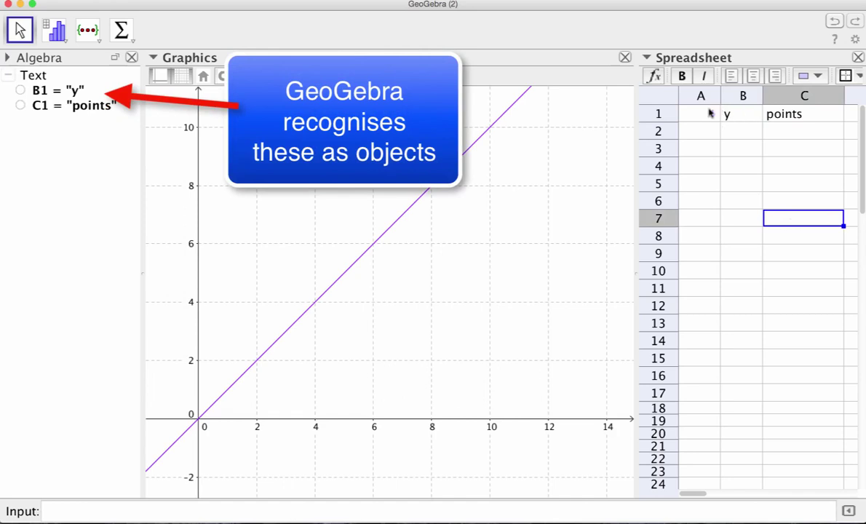
{"action": "left_click", "coordinate": [710, 112]}
{"action": "left_click", "coordinate": [794, 122], "text": "shift"}
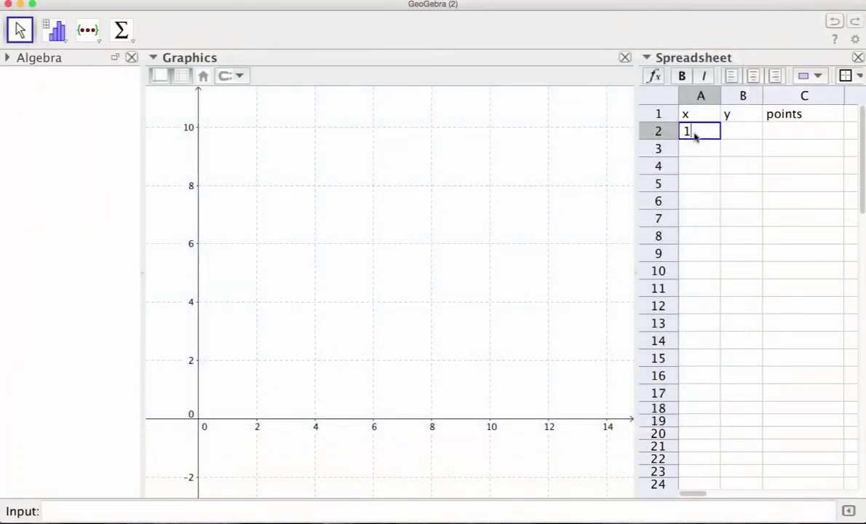
{"action": "type", "text": "1"}
- Enter 1 and 2 in A2:A3 and fill the sequence down to 15 in A16
{"action": "key", "text": "Return"}
{"action": "type", "text": "2"}
{"action": "key", "text": "Return"}
{"action": "left_click", "coordinate": [696, 135]}
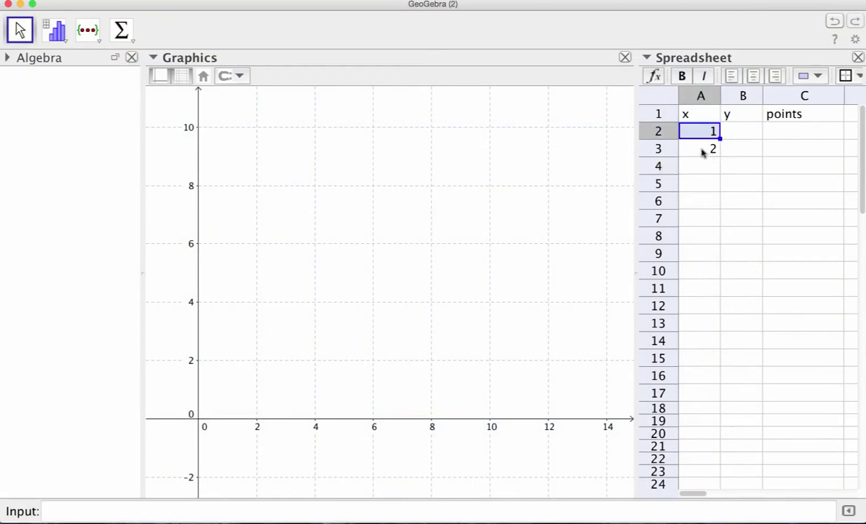
{"action": "left_click", "coordinate": [701, 152], "text": "shift"}
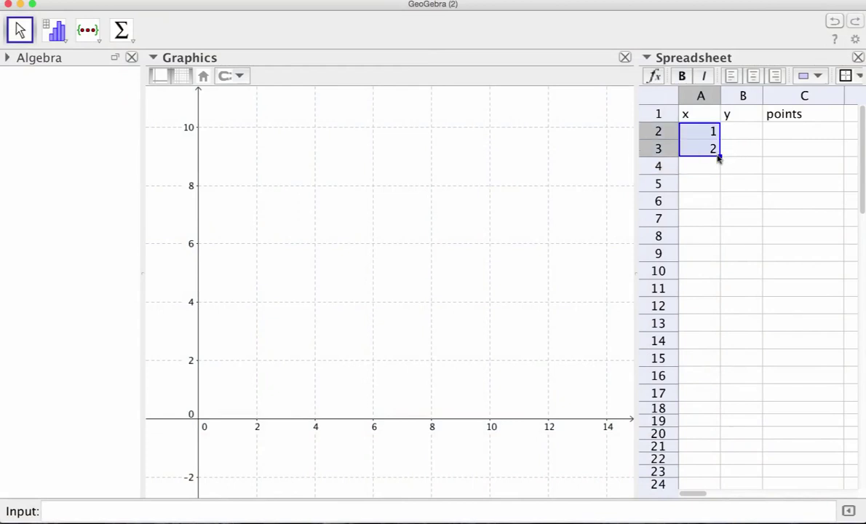
{"action": "left_click_drag", "start_coordinate": [721, 156], "coordinate": [711, 379]}
- Enter the formula =A2^3 in B2 and fill it down to B16
{"action": "left_click", "coordinate": [739, 130]}
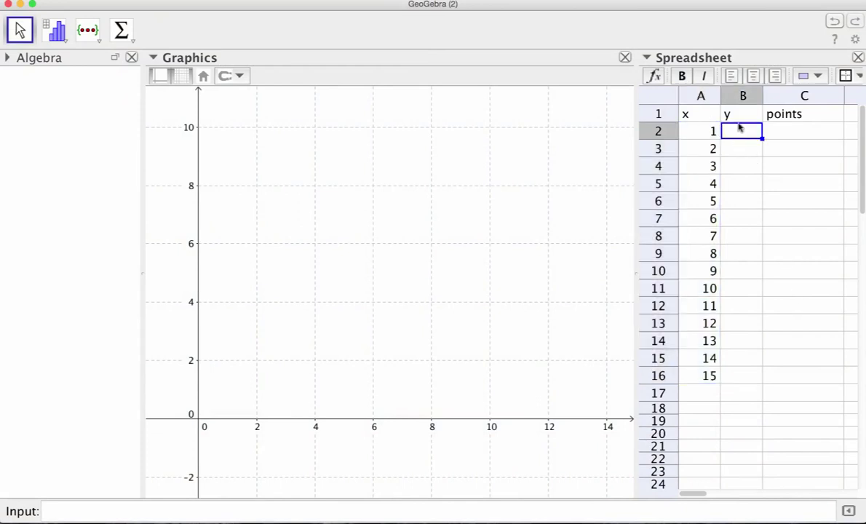
{"action": "type", "text": "="}
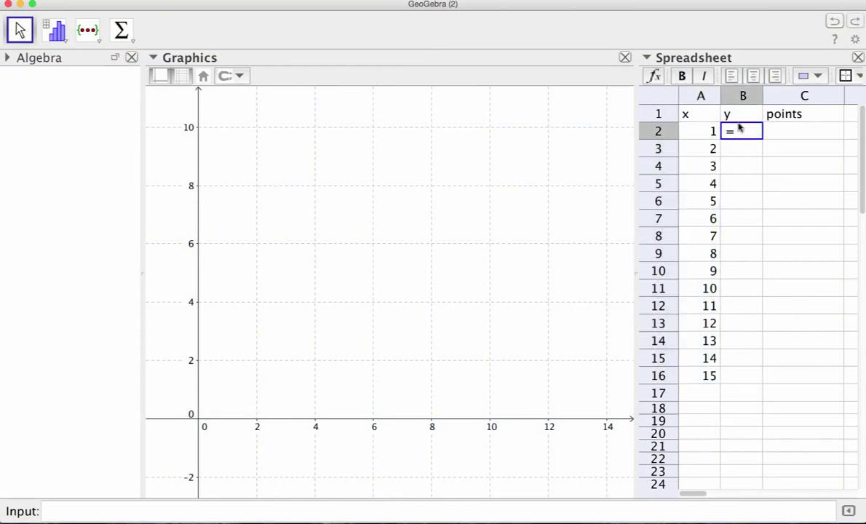
{"action": "left_click", "coordinate": [708, 134]}
{"action": "type", "text": "^3"}
{"action": "key", "text": "Return"}
{"action": "left_click", "coordinate": [749, 132]}
{"action": "left_click_drag", "start_coordinate": [762, 139], "coordinate": [757, 376]}
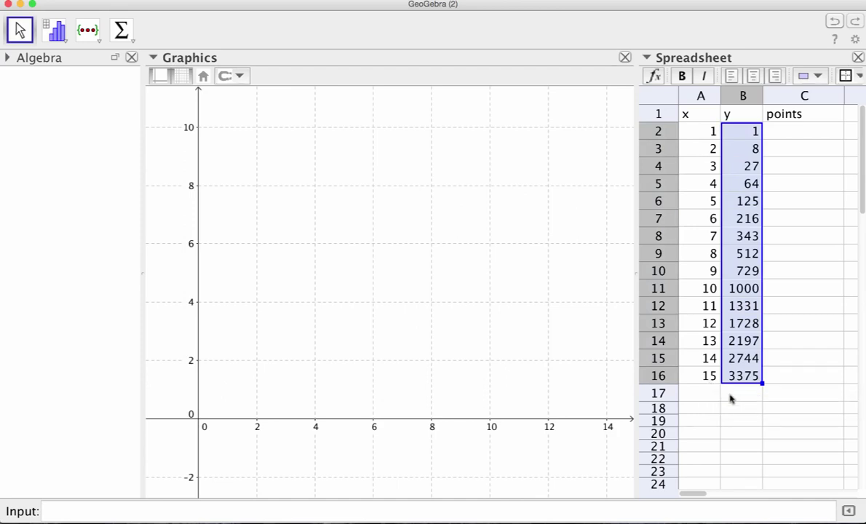
- Enter the point formula =(A2, B2) in C2 and fill it down to C16
{"action": "left_click", "coordinate": [793, 148]}
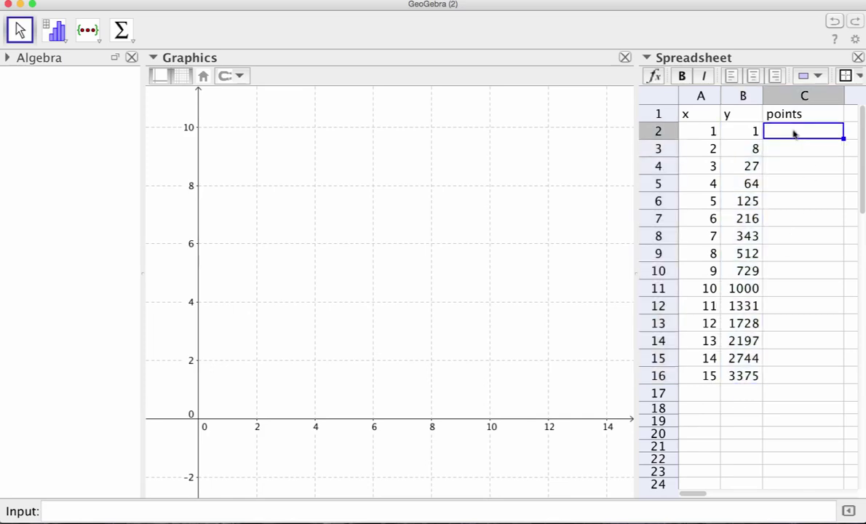
{"action": "type", "text": "=("}
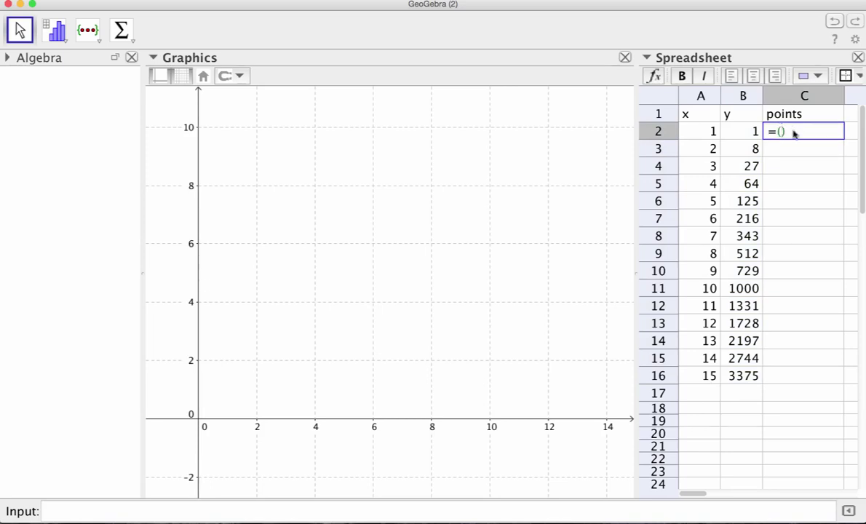
{"action": "left_click", "coordinate": [705, 137]}
{"action": "type", "text": ","}
{"action": "left_click", "coordinate": [744, 131]}
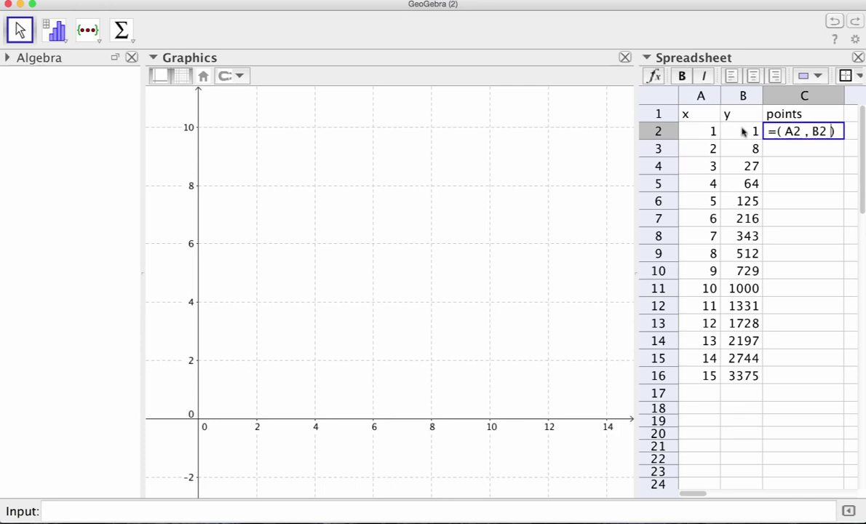
{"action": "key", "text": "Return"}
{"action": "left_click", "coordinate": [777, 131]}
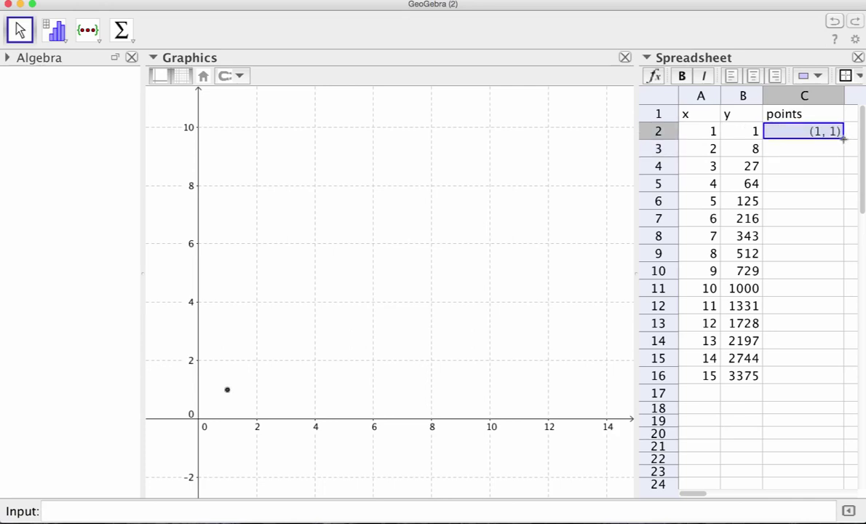
{"action": "left_click_drag", "start_coordinate": [844, 139], "coordinate": [822, 377]}
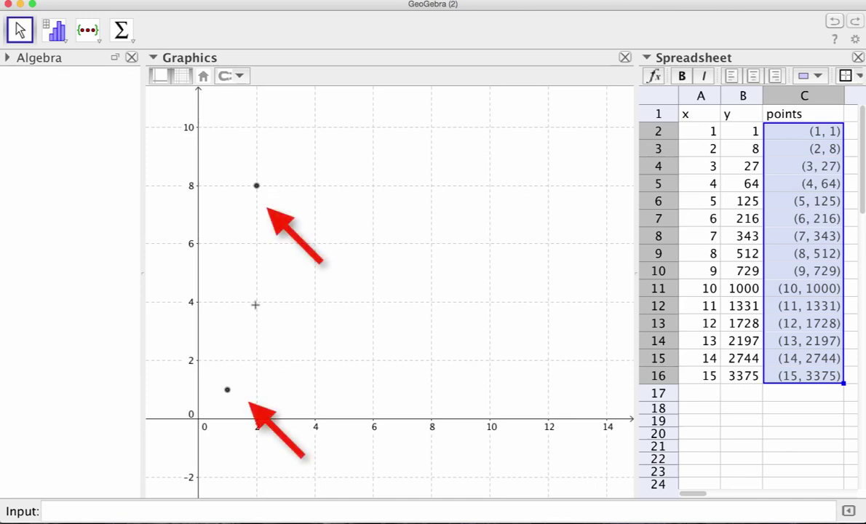
- Stretch the y-axis and set the xAxis : yAxis ratio to 1:1000
{"action": "left_click", "coordinate": [308, 179]}
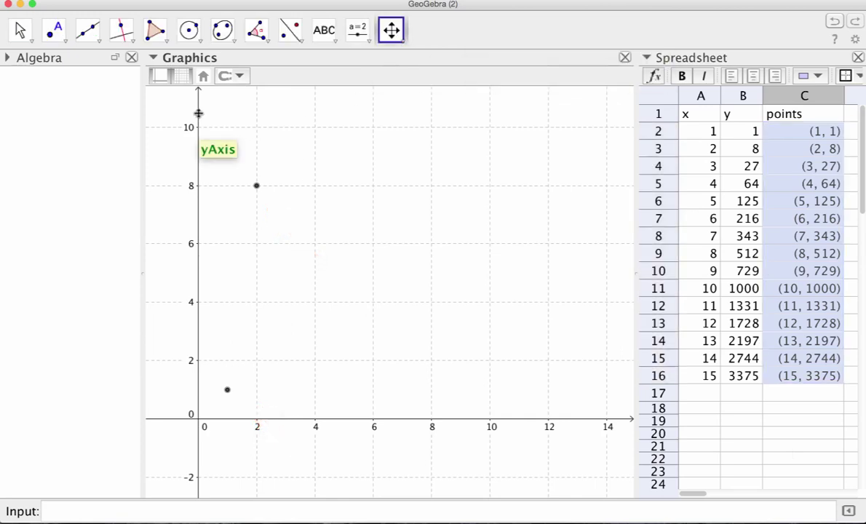
{"action": "left_click_drag", "start_coordinate": [200, 177], "coordinate": [198, 343]}
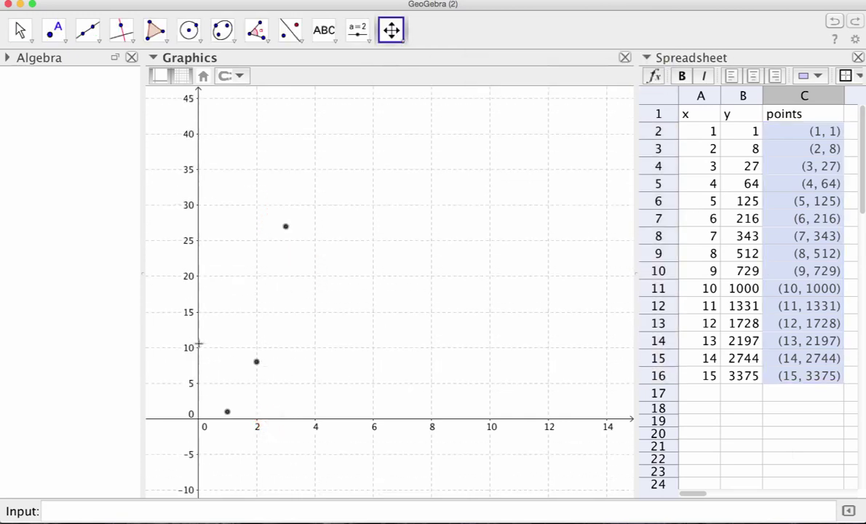
{"action": "right_click", "coordinate": [199, 123]}
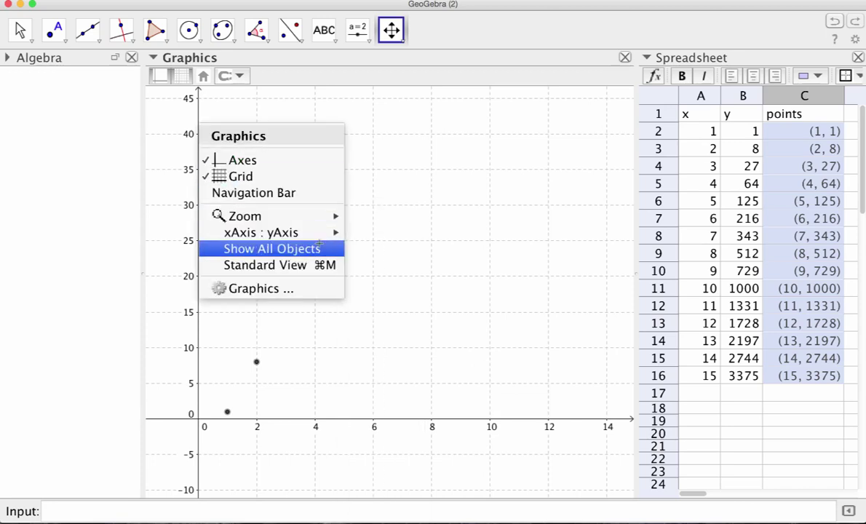
{"action": "mouse_move", "coordinate": [260, 232]}
{"action": "left_click", "coordinate": [376, 203]}
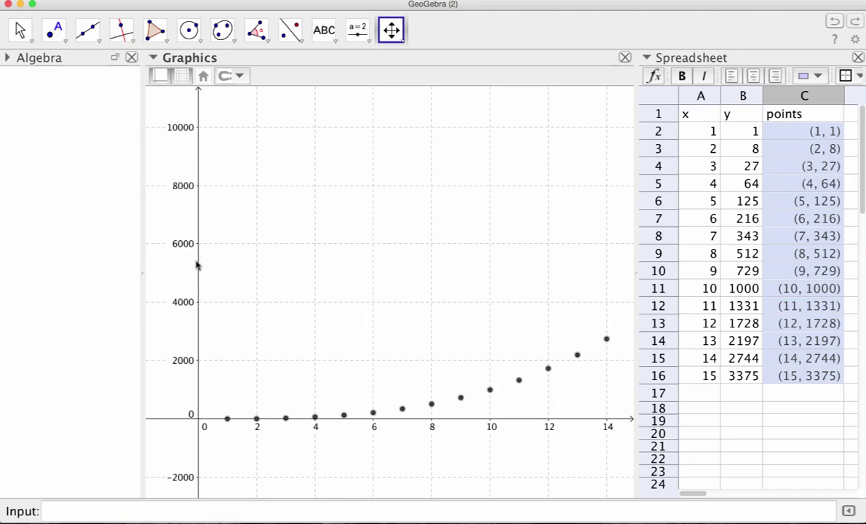
{"action": "left_click_drag", "start_coordinate": [199, 266], "coordinate": [199, 120]}
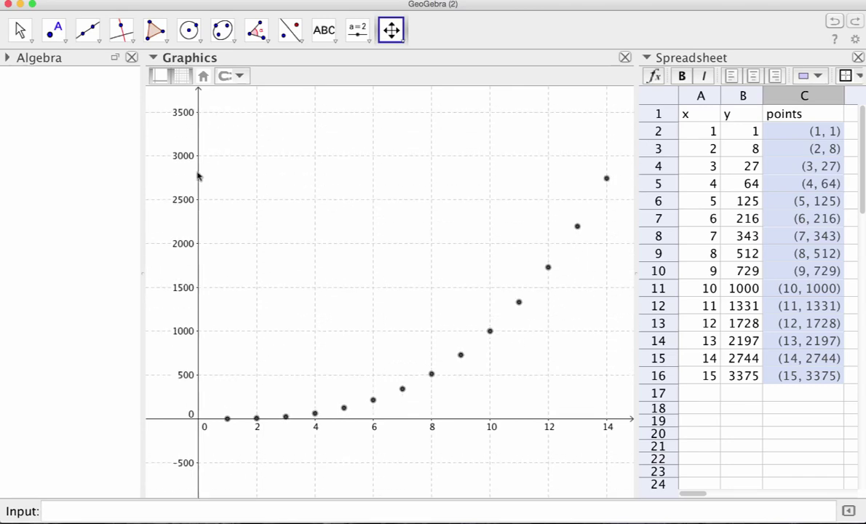
{"action": "left_click_drag", "start_coordinate": [199, 163], "coordinate": [199, 125]}
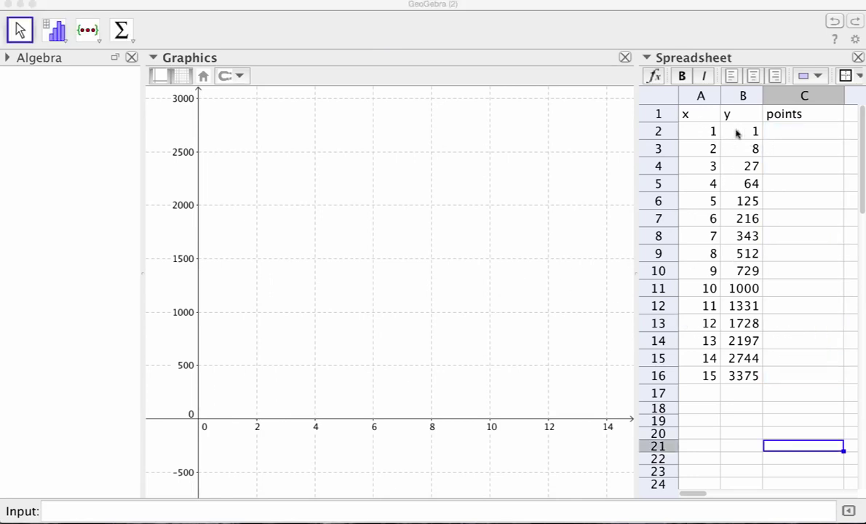
- Change several column B y values to near-cube numbers, including 735 in row 10
{"action": "left_click", "coordinate": [746, 167]}
{"action": "type", "text": "32"}
{"action": "left_click", "coordinate": [746, 218]}
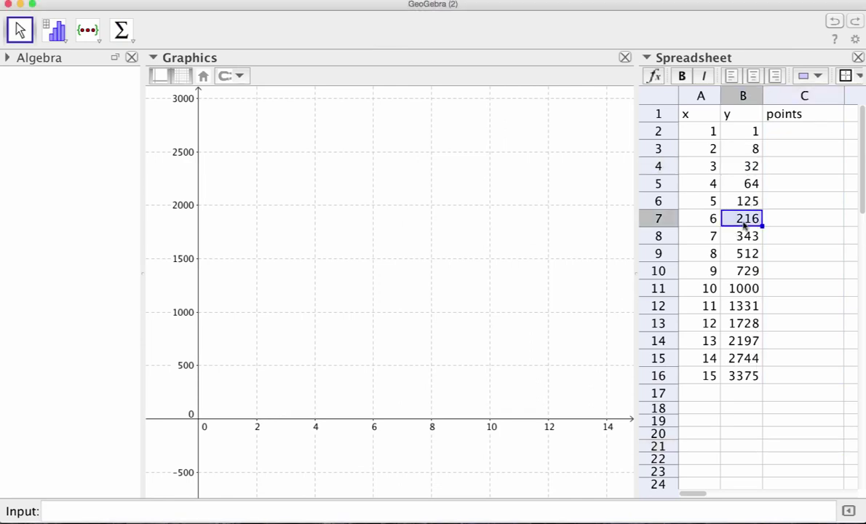
{"action": "type", "text": "215"}
{"action": "left_click", "coordinate": [746, 272]}
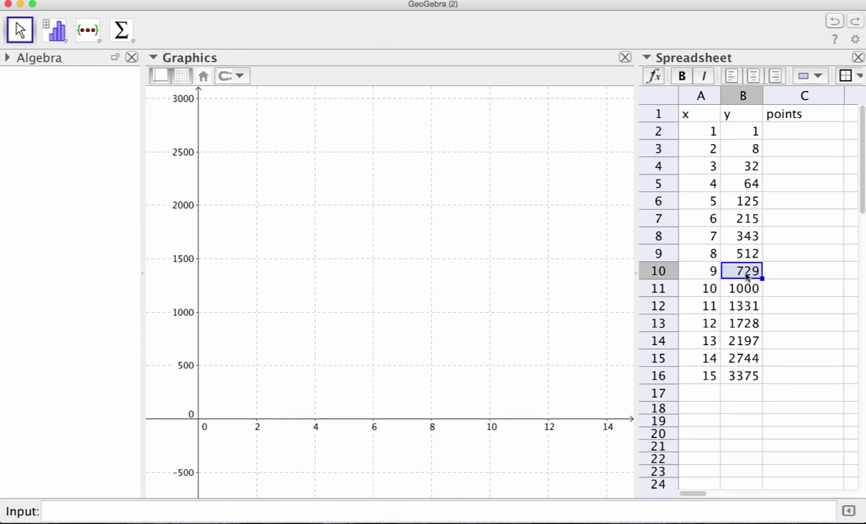
{"action": "type", "text": "735"}
{"action": "left_click", "coordinate": [744, 323]}
{"action": "key", "text": "Tab"}
{"action": "type", "text": "3380"}
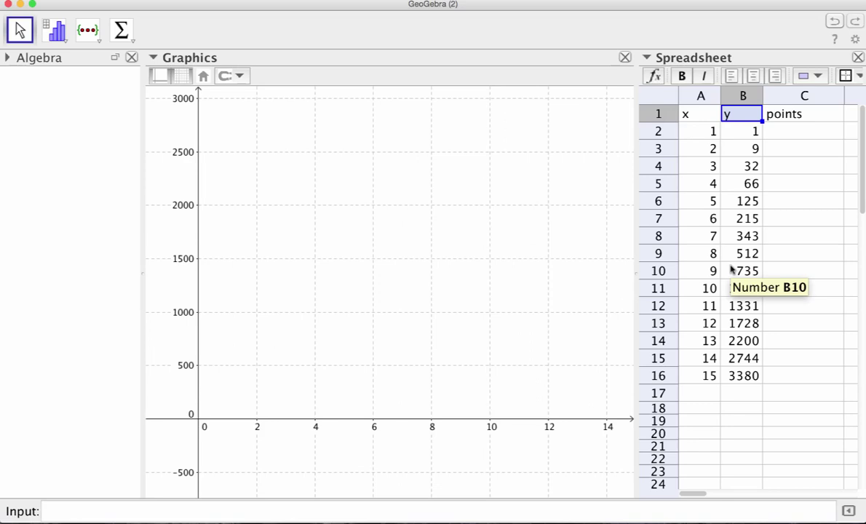
{"action": "left_click", "coordinate": [702, 139]}
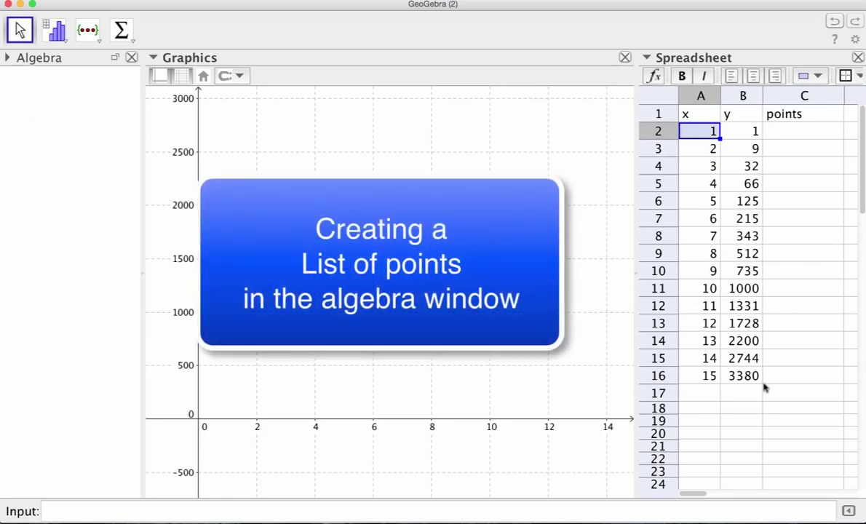
- Create list1 as a list of points from the range A2:B16
{"action": "left_click", "coordinate": [749, 375], "text": "shift"}
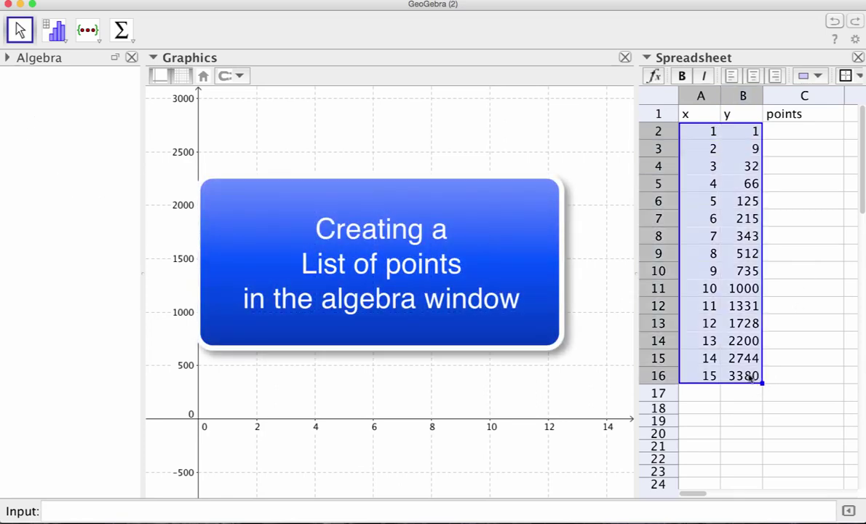
{"action": "left_click", "coordinate": [100, 42]}
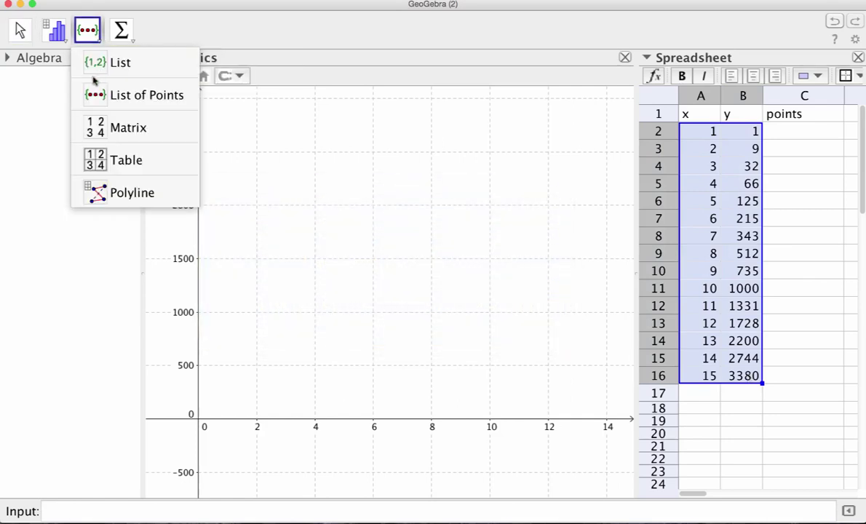
{"action": "left_click", "coordinate": [126, 95]}
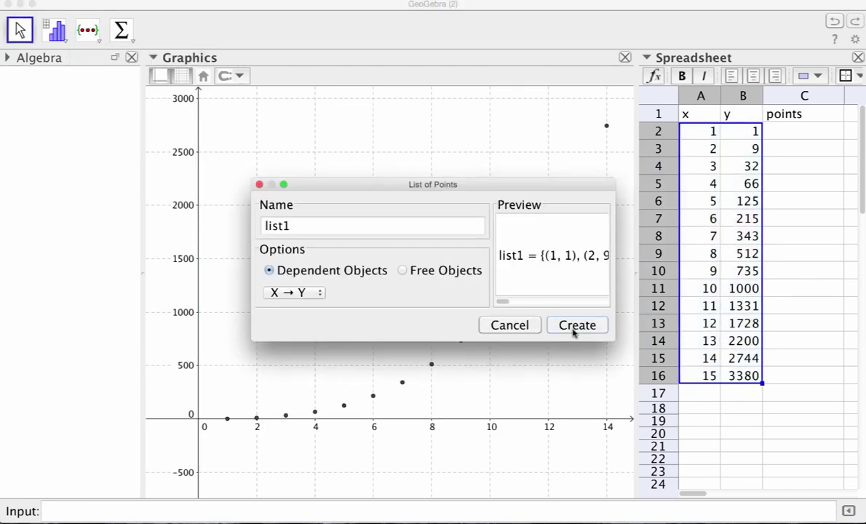
{"action": "left_click", "coordinate": [574, 329]}
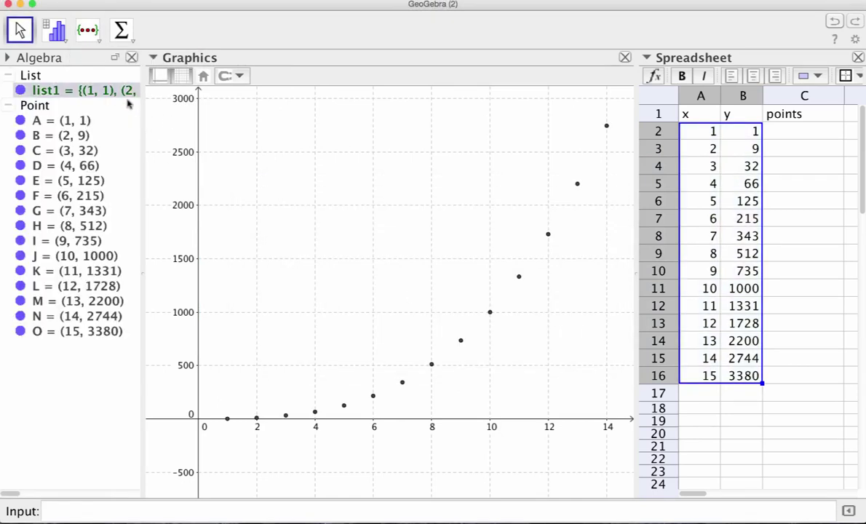
- Widen the Algebra view and adjust the graph and spreadsheet panel widths
{"action": "mouse_move", "coordinate": [143, 109]}
{"action": "left_mouse_down"}
{"action": "mouse_move", "coordinate": [372, 131]}
{"action": "mouse_move", "coordinate": [172, 130]}
{"action": "left_mouse_up"}
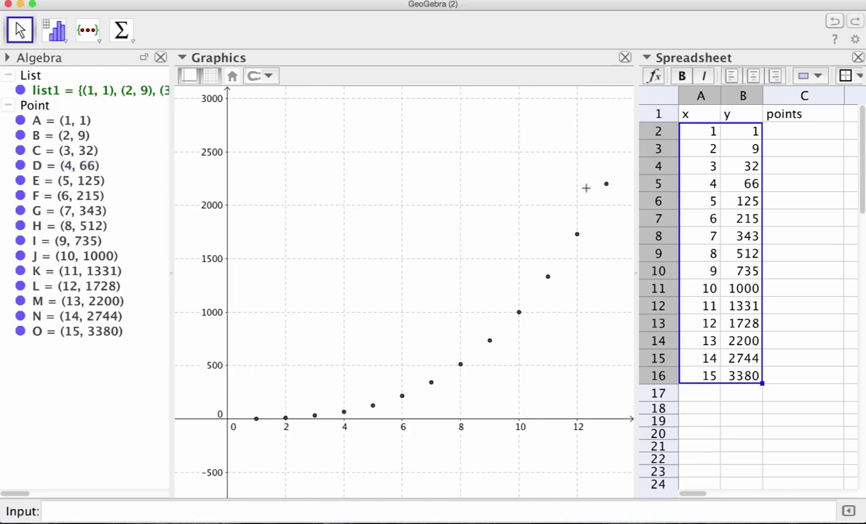
{"action": "left_click_drag", "start_coordinate": [635, 294], "coordinate": [681, 292]}
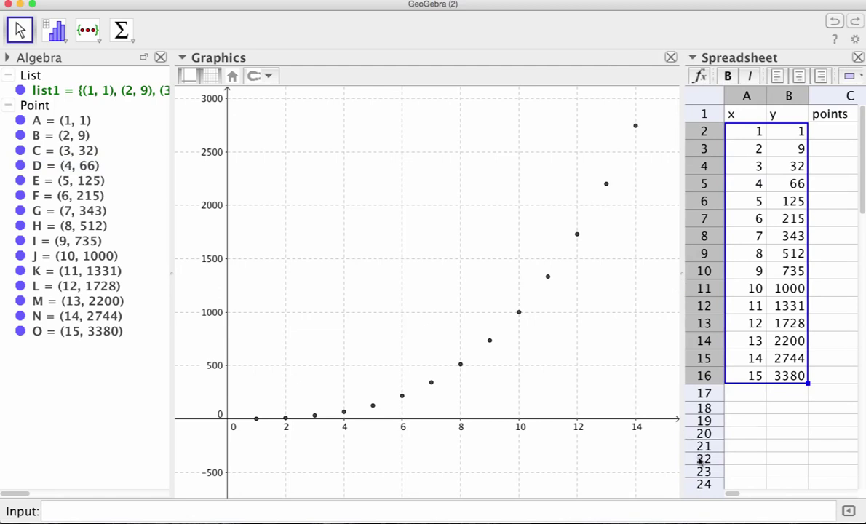
{"action": "left_click_drag", "start_coordinate": [683, 402], "coordinate": [652, 402]}
{"action": "left_click", "coordinate": [794, 129]}
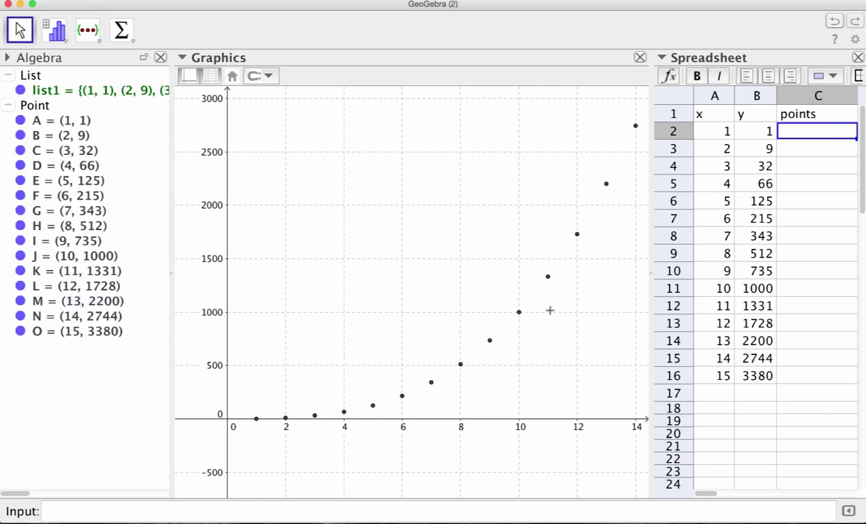
- Enter FitPoly(list1, 3) in the Input bar to draw the fitted cubic f(x)
{"action": "left_click", "coordinate": [71, 513]}
{"action": "left_click", "coordinate": [124, 511]}
{"action": "type", "text": "fit"}
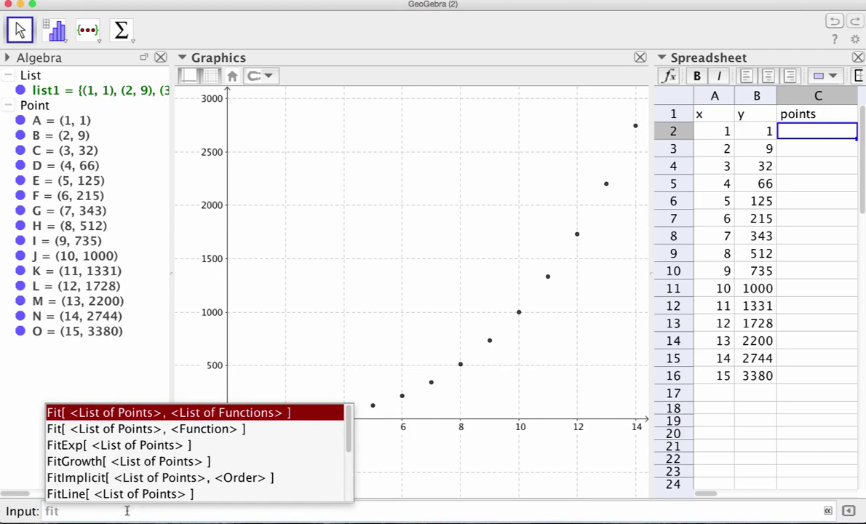
{"action": "type", "text": "p"}
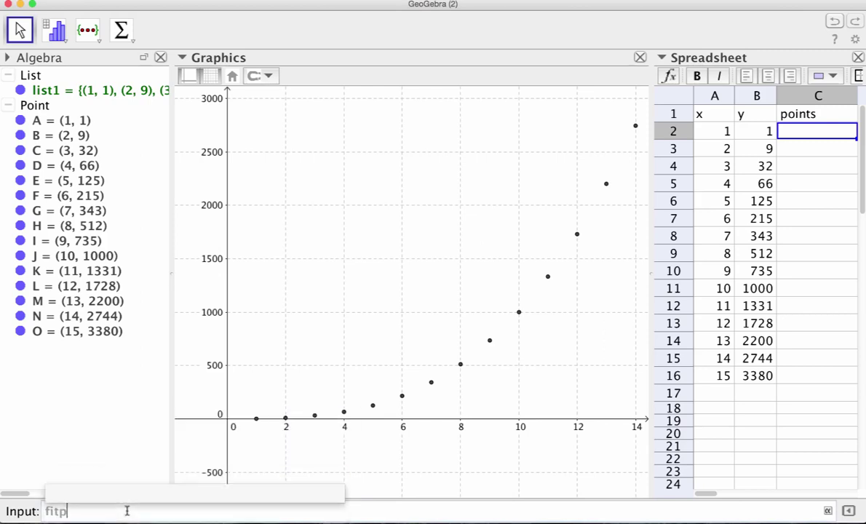
{"action": "type", "text": "ol"}
{"action": "key", "text": "Return"}
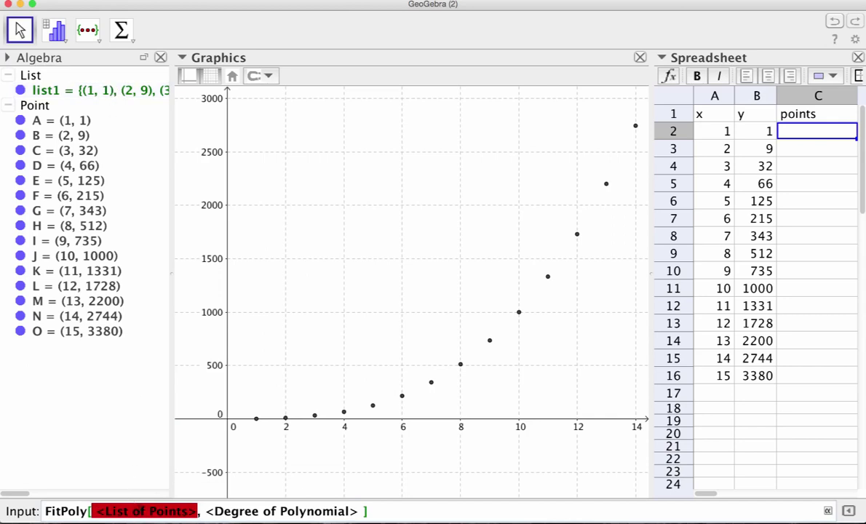
{"action": "type", "text": "list1"}
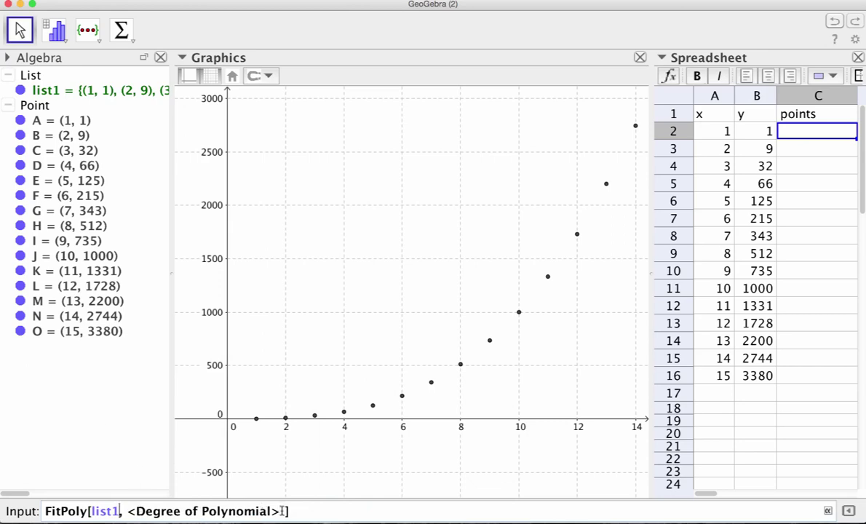
{"action": "left_click", "coordinate": [136, 511]}
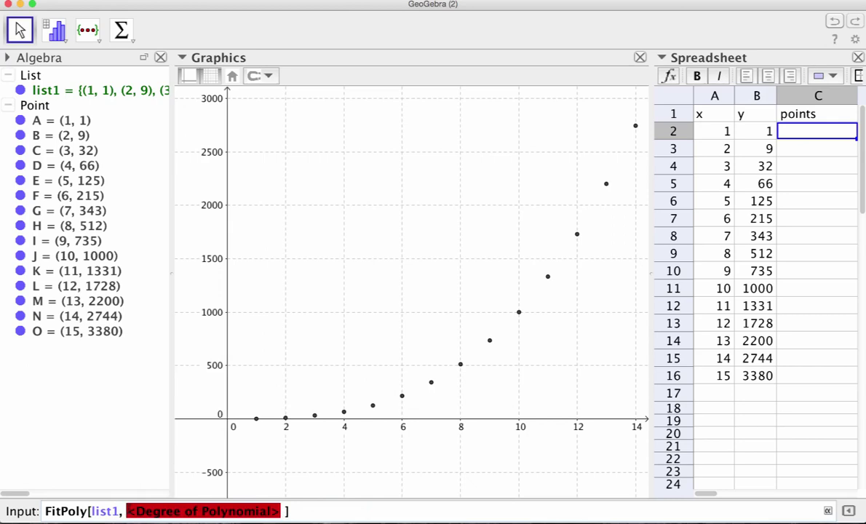
{"action": "type", "text": "3"}
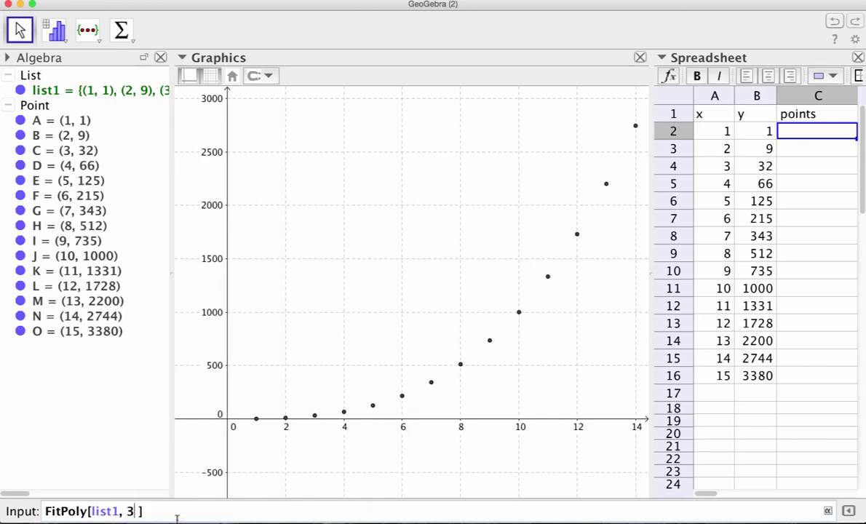
{"action": "key", "text": "Return"}
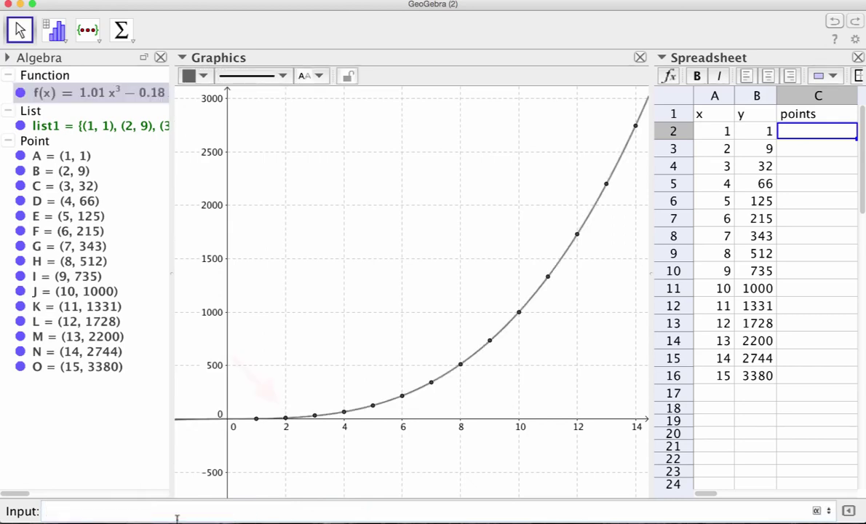
- Change B6 to 140, B10 to 750 and B13 to 1800, then widen the Algebra view
{"action": "left_click", "coordinate": [760, 204]}
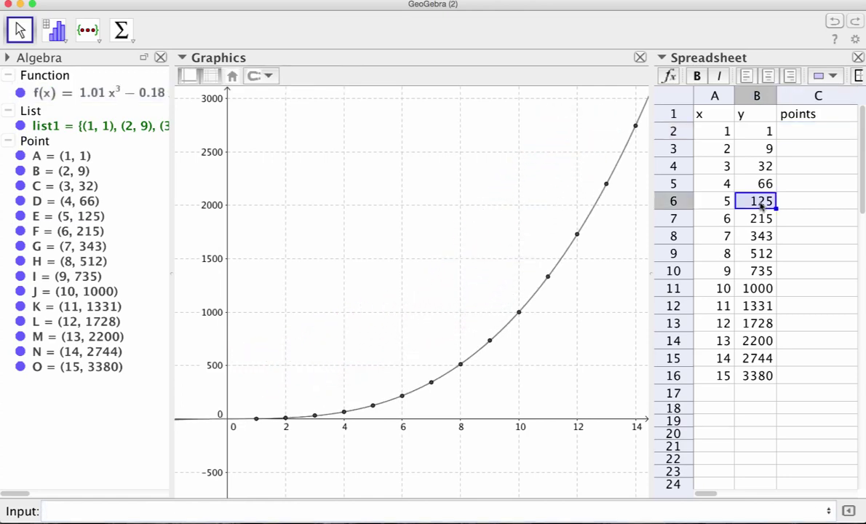
{"action": "type", "text": "140"}
{"action": "key", "text": "Return"}
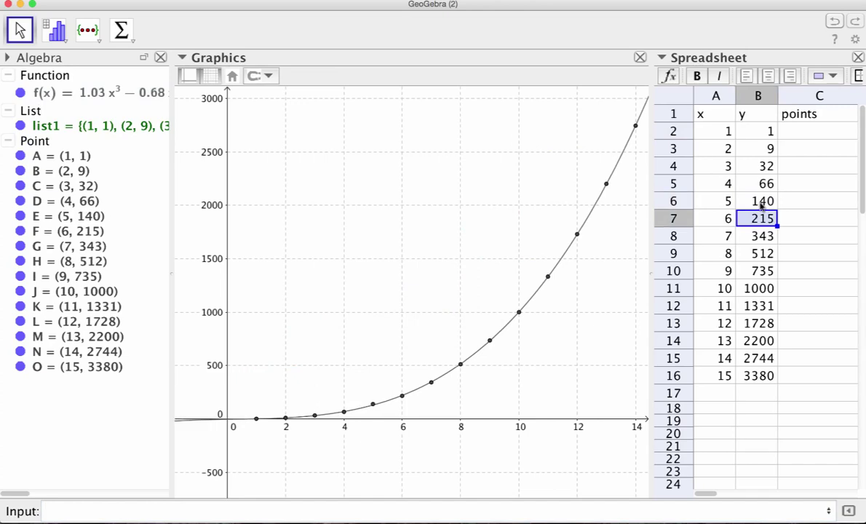
{"action": "left_click", "coordinate": [763, 272]}
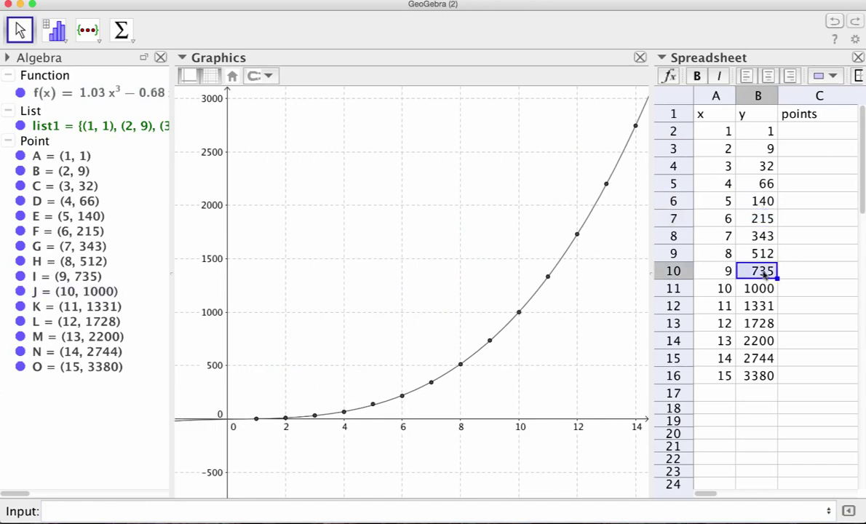
{"action": "type", "text": "750"}
{"action": "key", "text": "Return"}
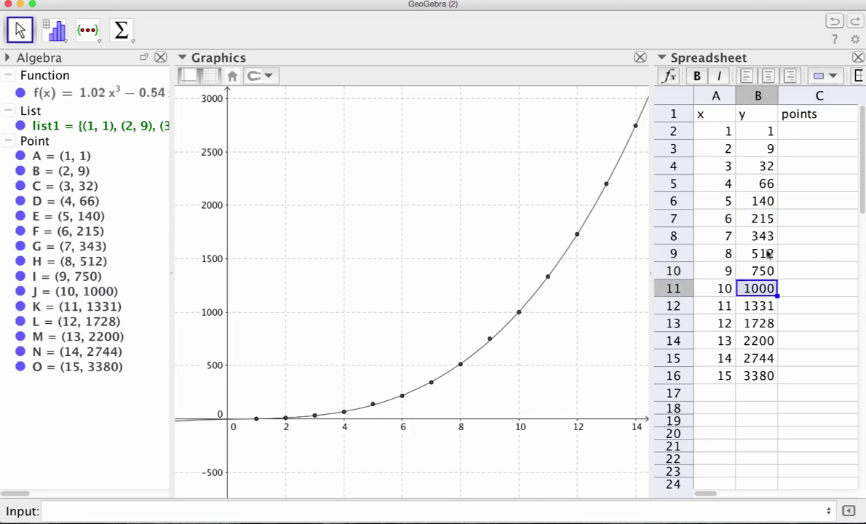
{"action": "left_click", "coordinate": [762, 325]}
{"action": "type", "text": "1"}
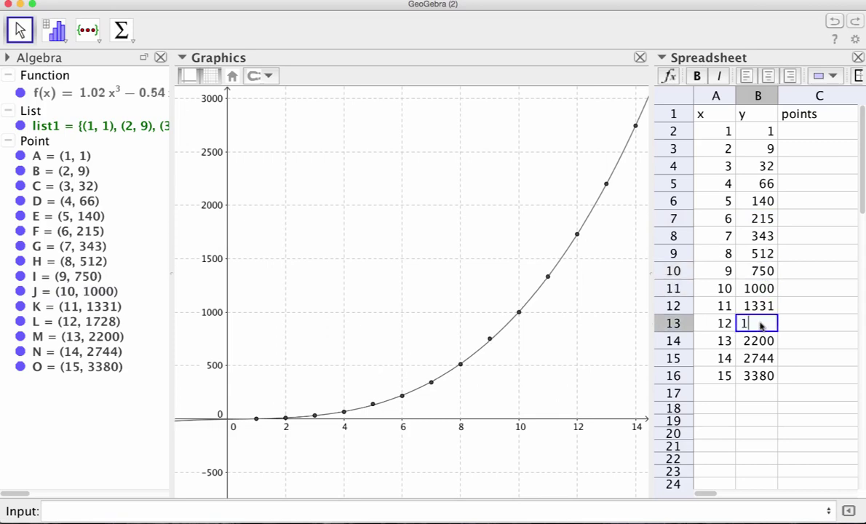
{"action": "type", "text": "800"}
{"action": "key", "text": "Return"}
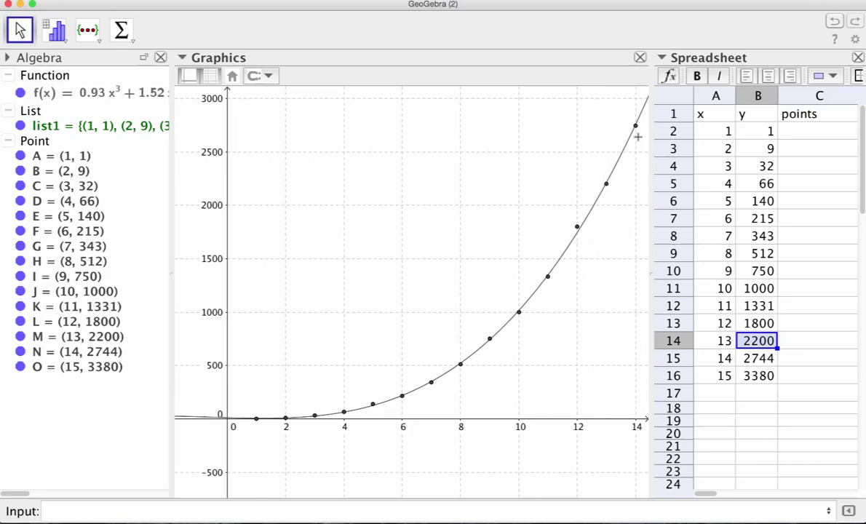
{"action": "mouse_move", "coordinate": [172, 150]}
{"action": "left_mouse_down"}
{"action": "mouse_move", "coordinate": [388, 150]}
{"action": "mouse_move", "coordinate": [246, 150]}
{"action": "left_mouse_up"}
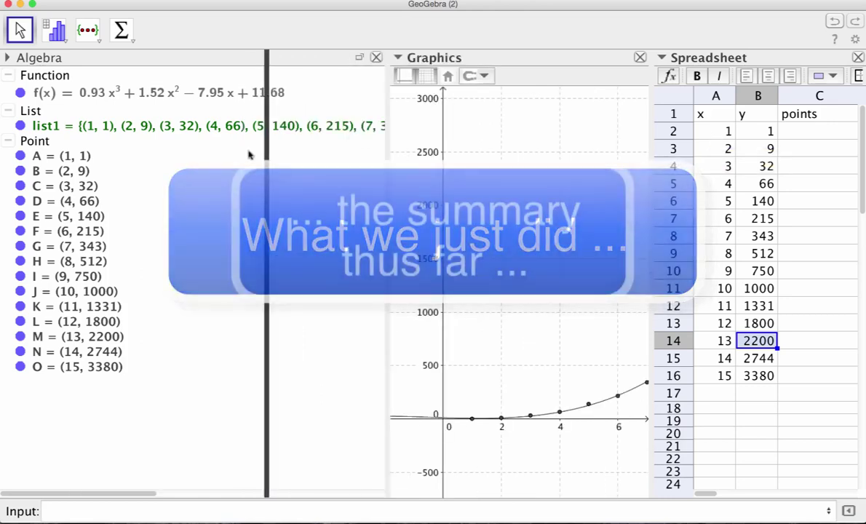
- Narrow the Algebra view back and start a new blank GeoGebra file
{"action": "left_click_drag", "start_coordinate": [387, 151], "coordinate": [246, 150]}
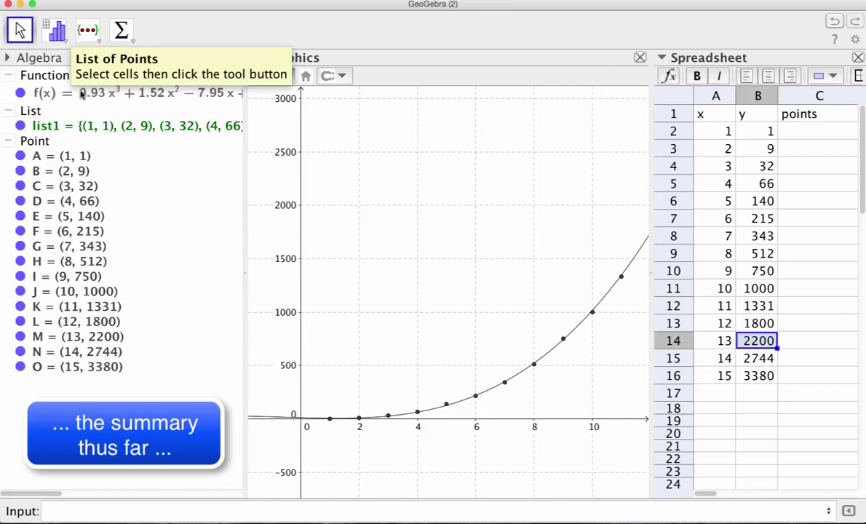
{"action": "left_click", "coordinate": [89, 516]}
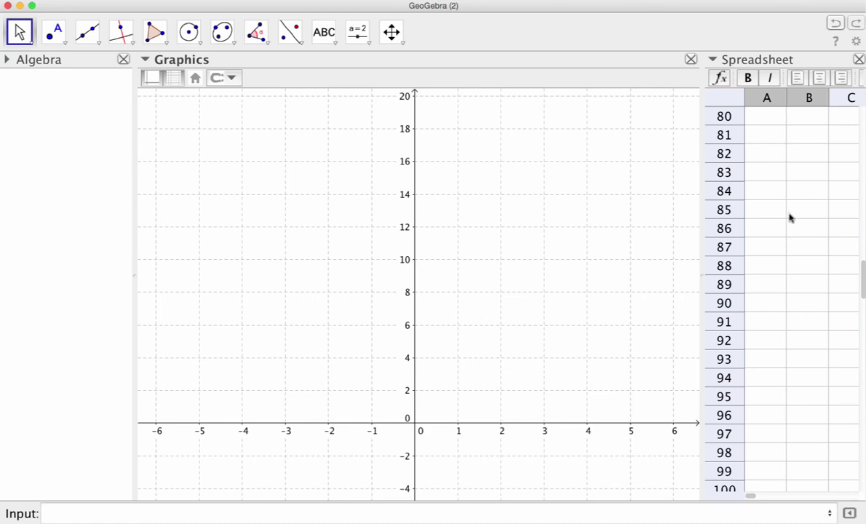
- Create slider a = 1, then point A defined as (a, a^2), plotted at (1, 1)
{"action": "left_click", "coordinate": [358, 32]}
{"action": "left_click", "coordinate": [518, 156]}
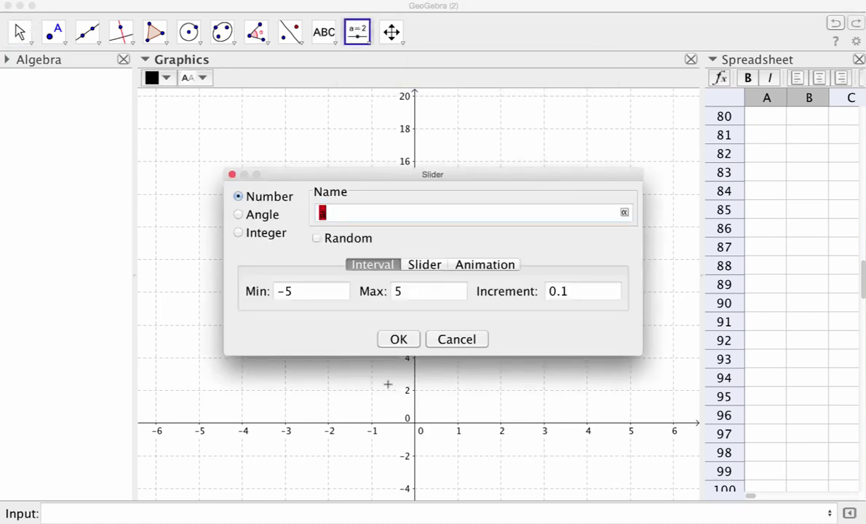
{"action": "left_click", "coordinate": [399, 339]}
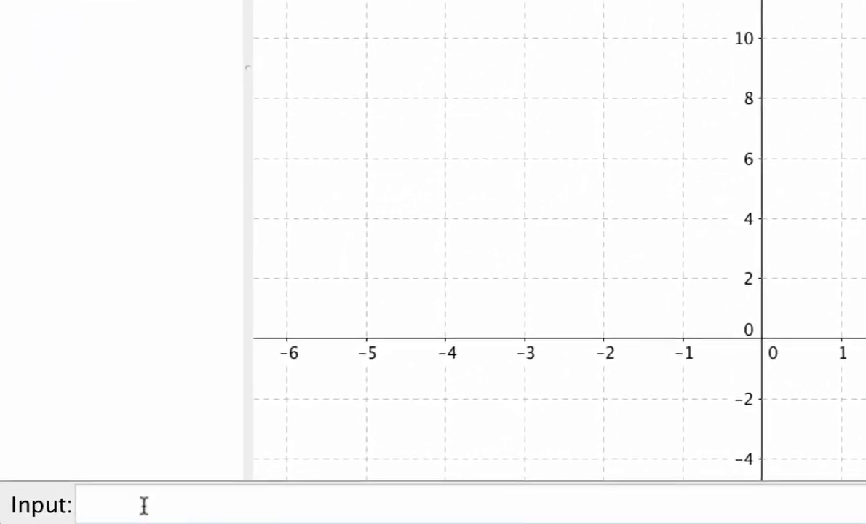
{"action": "left_click", "coordinate": [146, 504]}
{"action": "type", "text": "("}
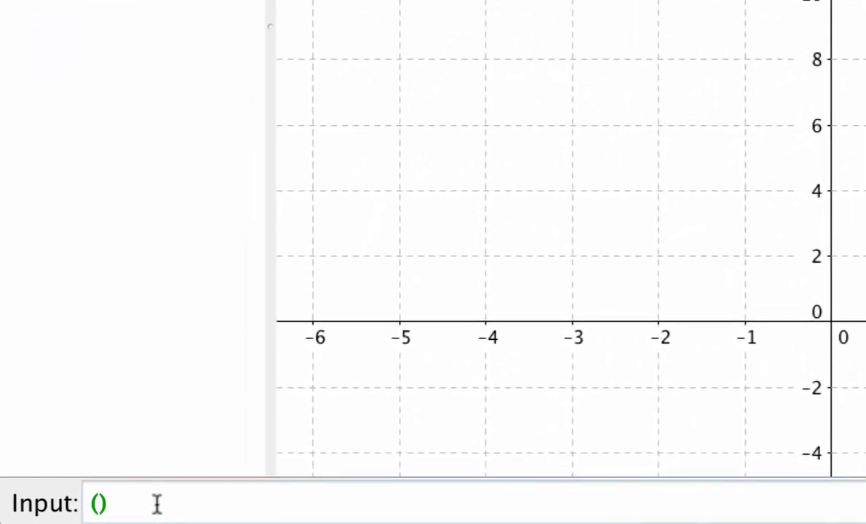
{"action": "type", "text": "a,"}
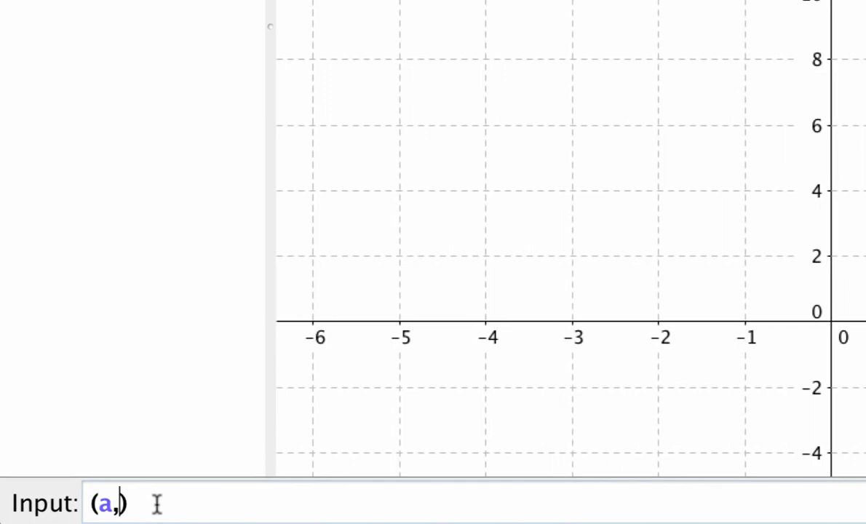
{"action": "type", "text": "a^2"}
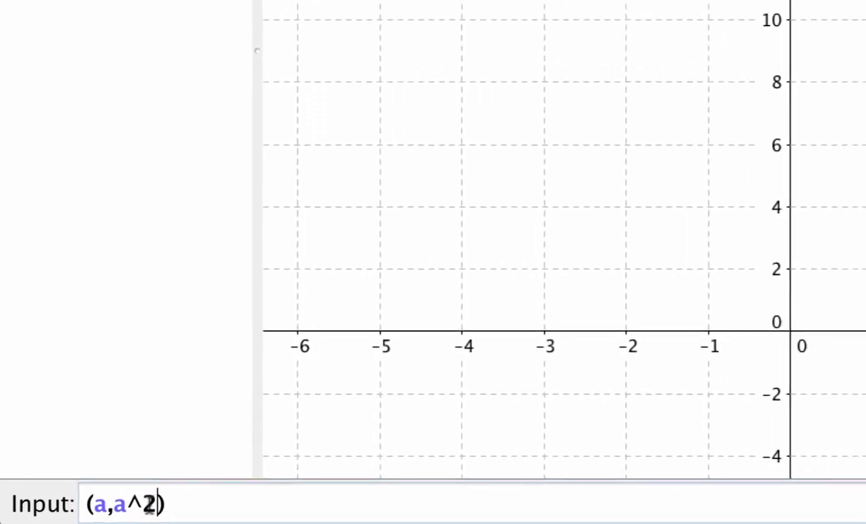
{"action": "key", "text": "Return"}
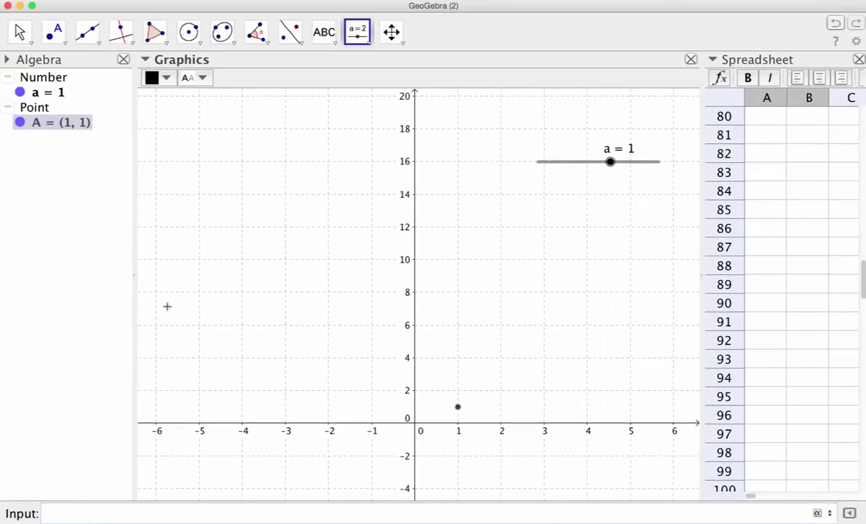
- Move slider a to 5, stretch the y-axis to about 26, then set a to −5
{"action": "key", "text": "Escape"}
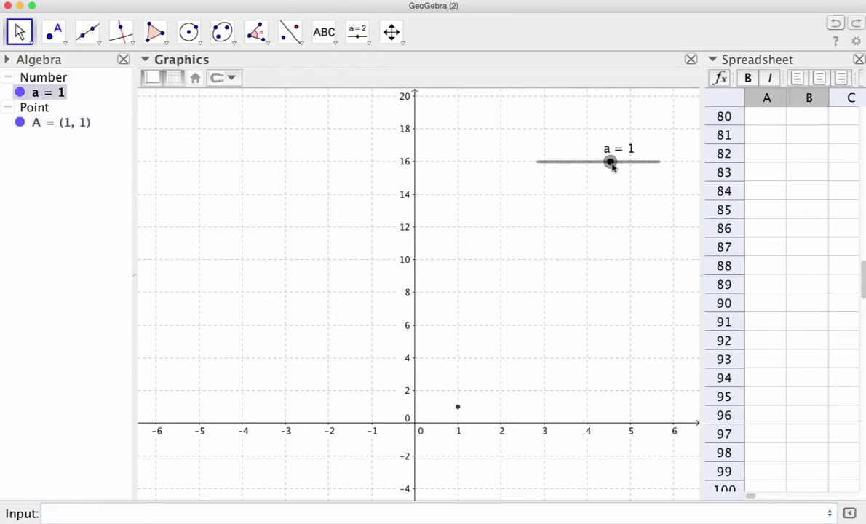
{"action": "mouse_move", "coordinate": [611, 162]}
{"action": "left_mouse_down"}
{"action": "mouse_move", "coordinate": [547, 163]}
{"action": "mouse_move", "coordinate": [662, 173]}
{"action": "left_mouse_up"}
{"action": "left_click", "coordinate": [391, 31]}
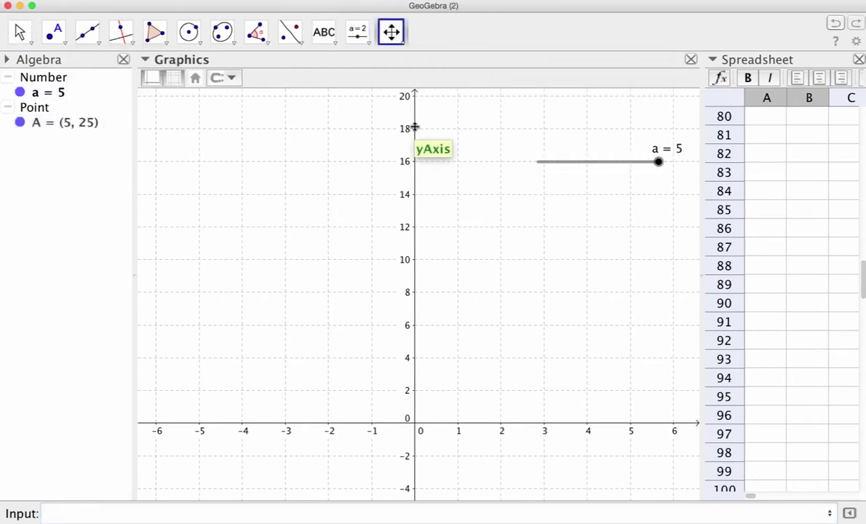
{"action": "left_click_drag", "start_coordinate": [415, 138], "coordinate": [414, 200]}
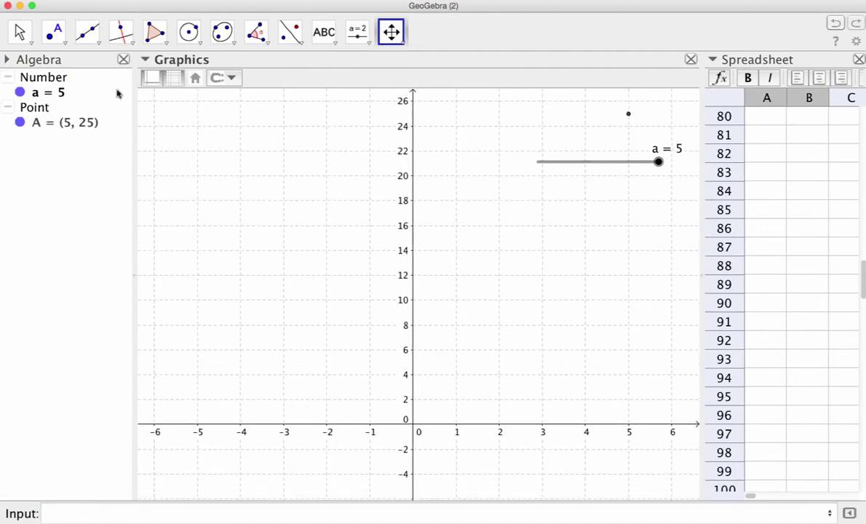
{"action": "left_click", "coordinate": [20, 33]}
{"action": "left_click_drag", "start_coordinate": [659, 162], "coordinate": [538, 163]}
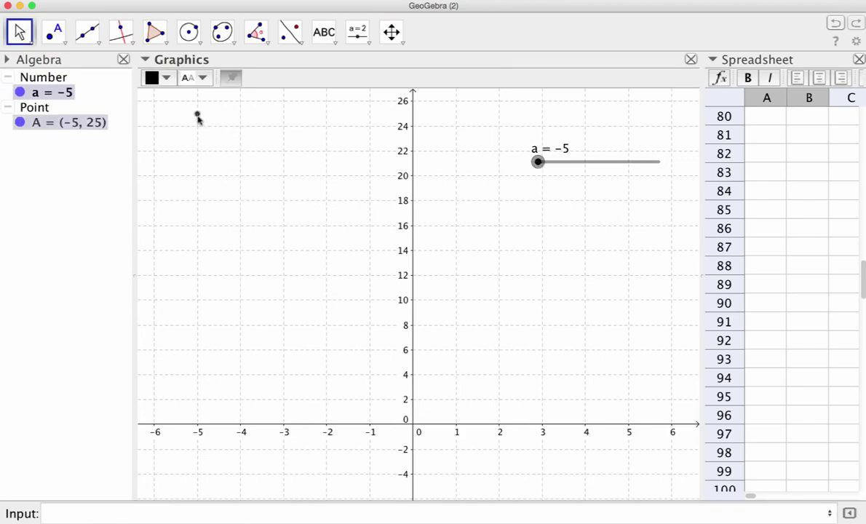
- Enable Record to Spreadsheet for point A
{"action": "right_click", "coordinate": [197, 115]}
{"action": "left_click", "coordinate": [235, 212]}
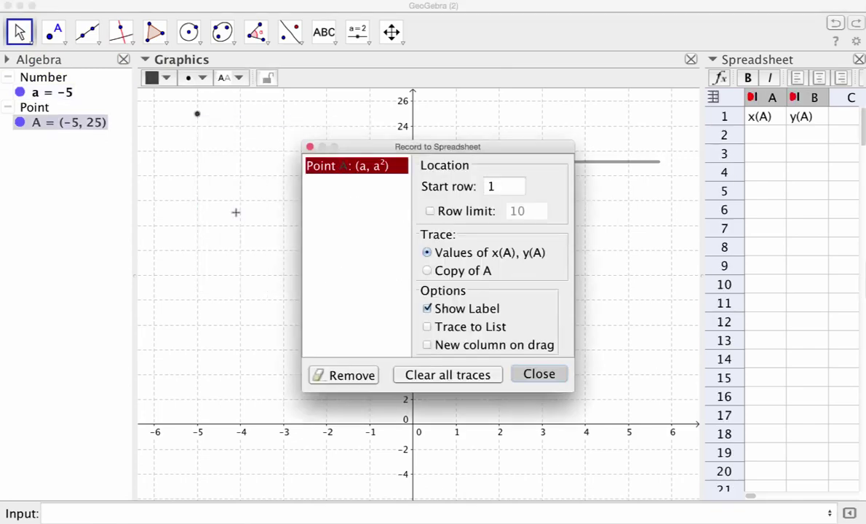
{"action": "left_click", "coordinate": [544, 374]}
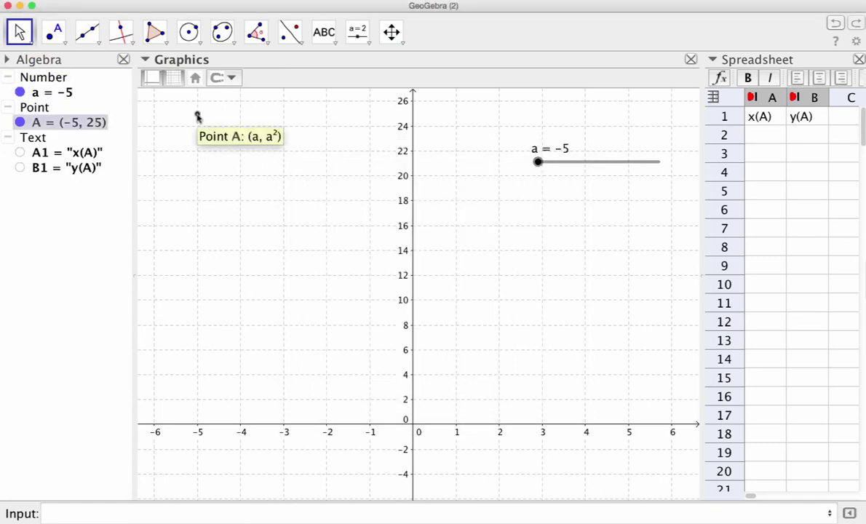
- Turn on Trace for point A and animate slider a to trace the parabola
{"action": "right_click", "coordinate": [197, 115]}
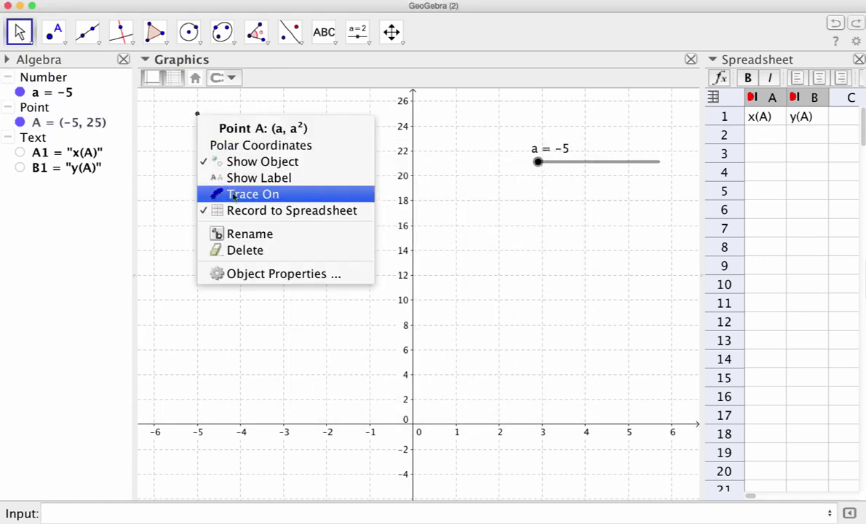
{"action": "left_click", "coordinate": [247, 194]}
{"action": "right_click", "coordinate": [552, 165]}
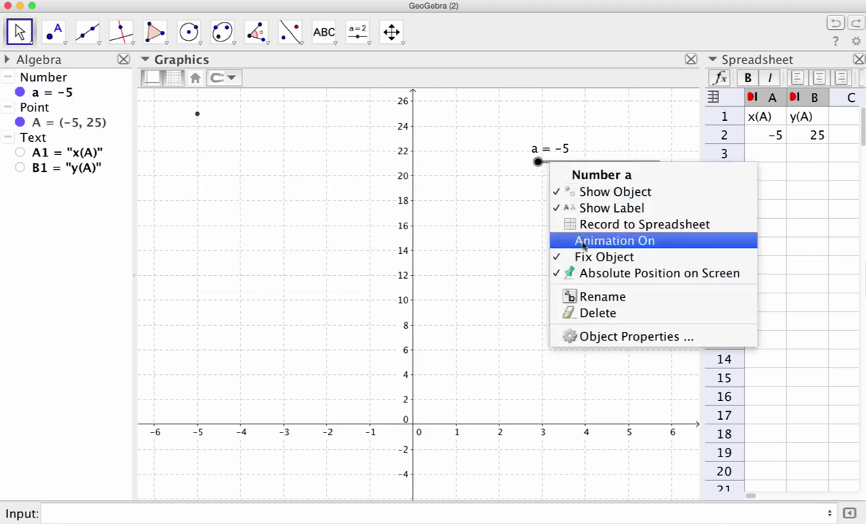
{"action": "mouse_move", "coordinate": [537, 162]}
{"action": "left_mouse_down"}
{"action": "mouse_move", "coordinate": [620, 173]}
{"action": "mouse_move", "coordinate": [664, 164]}
{"action": "left_mouse_up"}
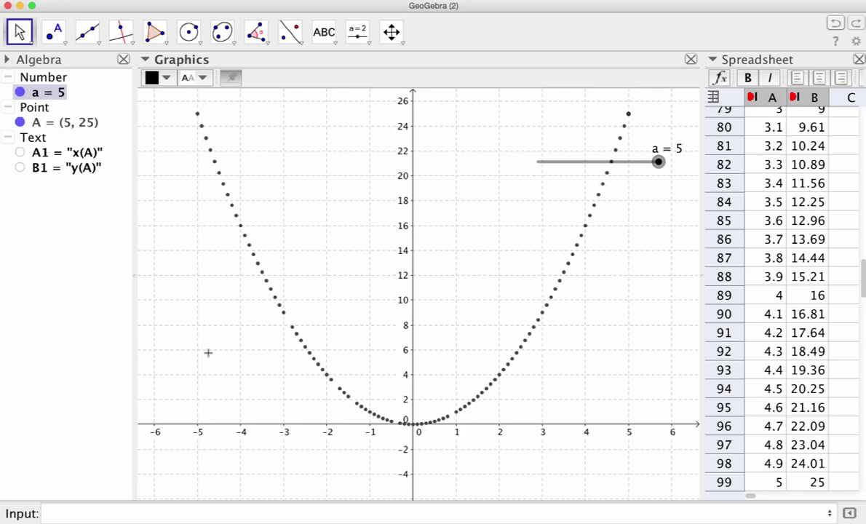
- Start a FitPoly command and create list1 from cells A1:B99 as a list of points
{"action": "left_click", "coordinate": [82, 512]}
{"action": "type", "text": "fitp"}
{"action": "type", "text": "ol"}
{"action": "left_click", "coordinate": [115, 500]}
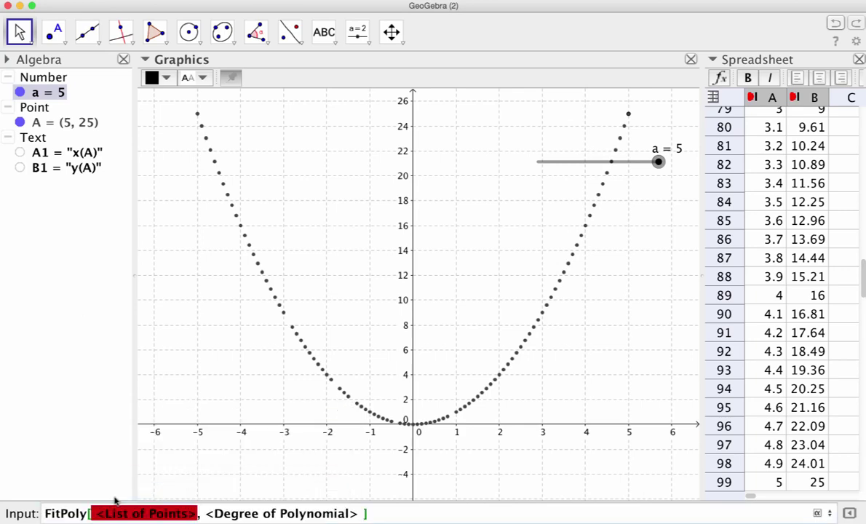
{"action": "scroll", "coordinate": [785, 115], "scroll_direction": "up", "scroll_amount": 5}
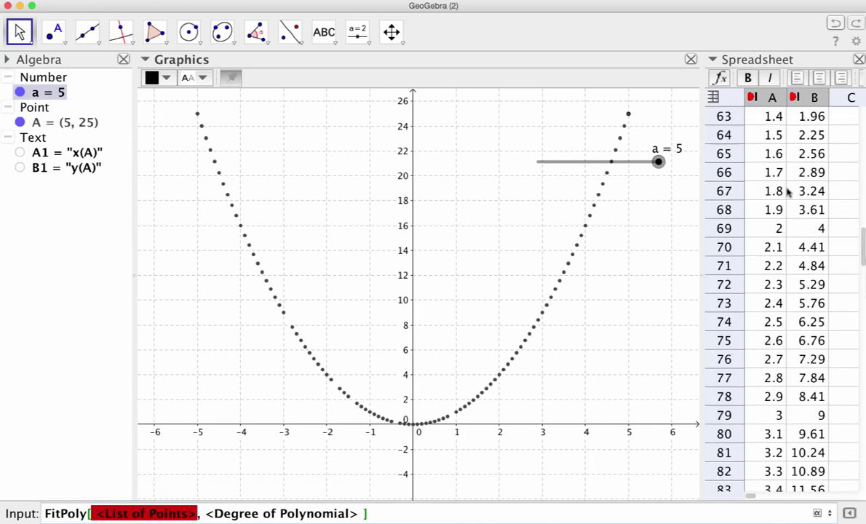
{"action": "scroll", "coordinate": [786, 193], "scroll_direction": "up", "scroll_amount": 10}
{"action": "left_click", "coordinate": [773, 170]}
{"action": "scroll", "coordinate": [787, 211], "scroll_direction": "down", "scroll_amount": 8}
{"action": "scroll", "coordinate": [800, 284], "scroll_direction": "down", "scroll_amount": 10}
{"action": "left_click", "coordinate": [806, 322], "text": "shift"}
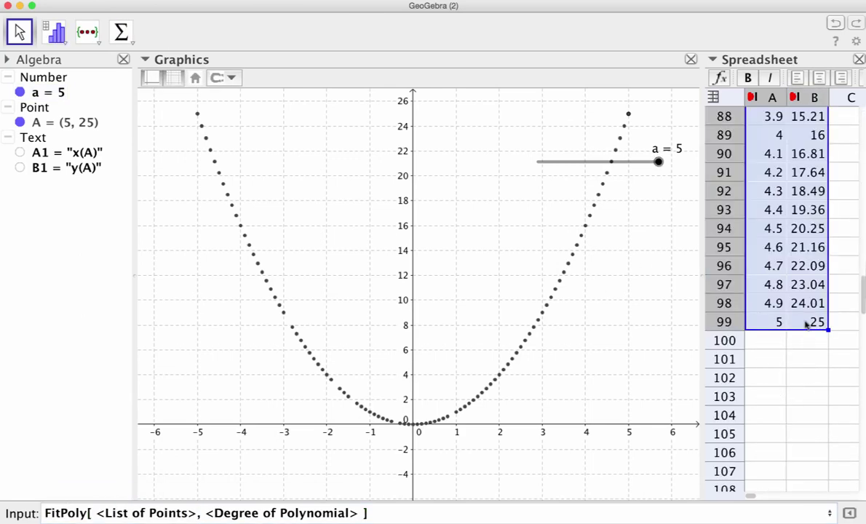
{"action": "left_click", "coordinate": [88, 32]}
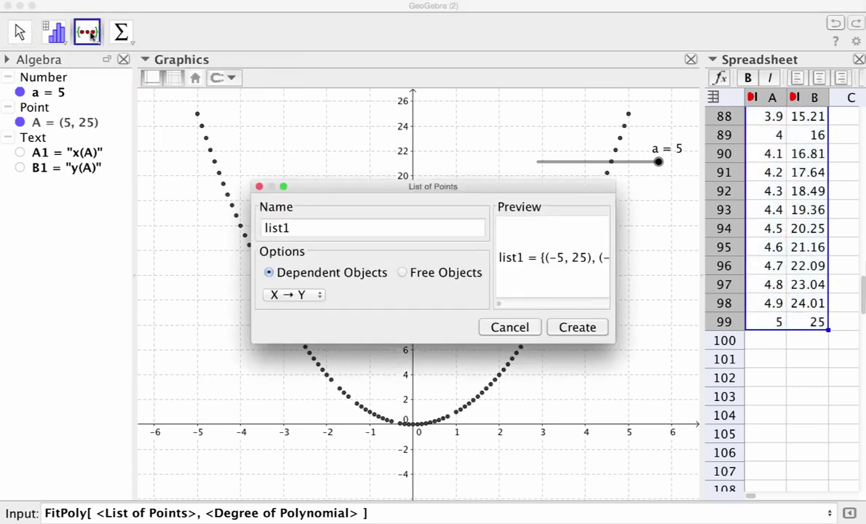
{"action": "left_click", "coordinate": [564, 327]}
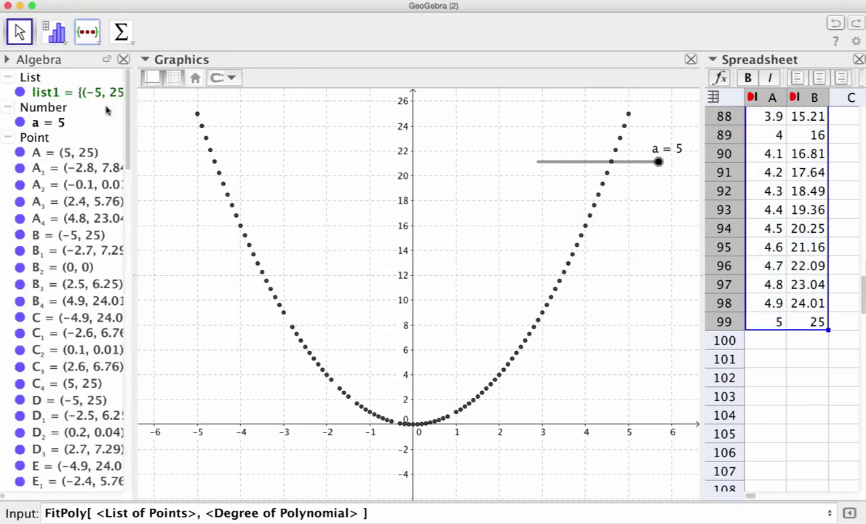
- Complete and run FitPoly[list1, 2] to draw the degree-2 fitted curve
{"action": "left_click", "coordinate": [191, 513]}
{"action": "left_click_drag", "start_coordinate": [196, 513], "coordinate": [95, 513]}
{"action": "key", "text": "BackSpace"}
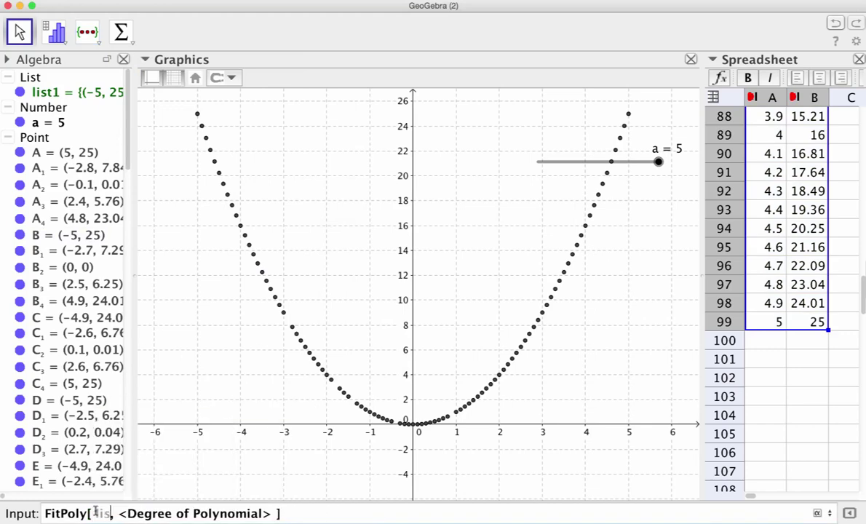
{"action": "type", "text": "list1"}
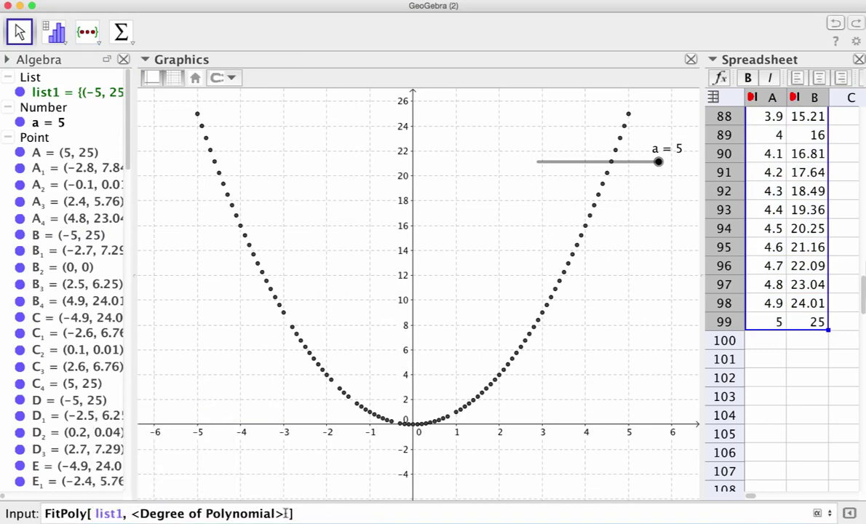
{"action": "left_click_drag", "start_coordinate": [285, 513], "coordinate": [131, 513]}
{"action": "type", "text": "2"}
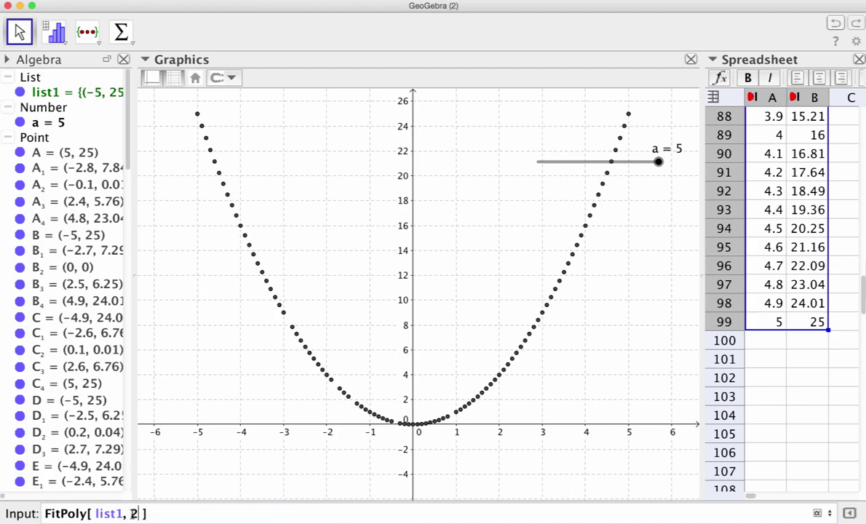
{"action": "key", "text": "Return"}
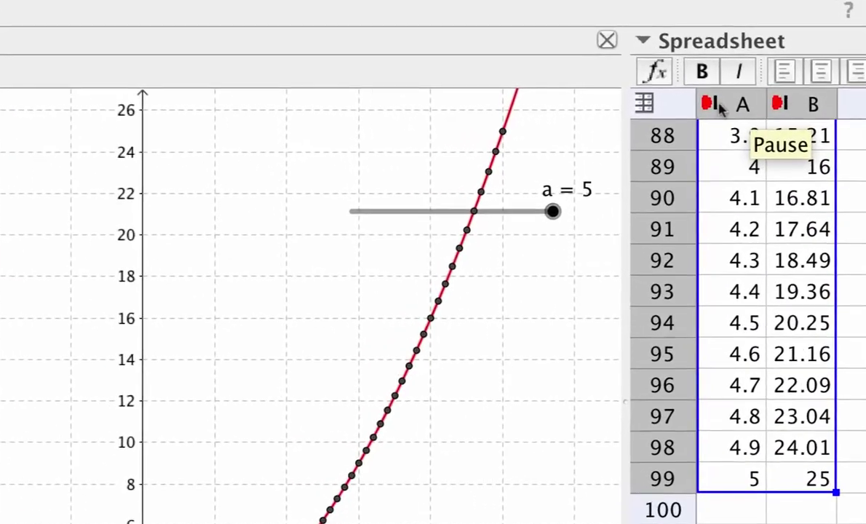
- Pause recording in columns A and B, then resume it, adding a (5, 25) row 100
{"action": "left_click", "coordinate": [710, 104]}
{"action": "left_click", "coordinate": [780, 106]}
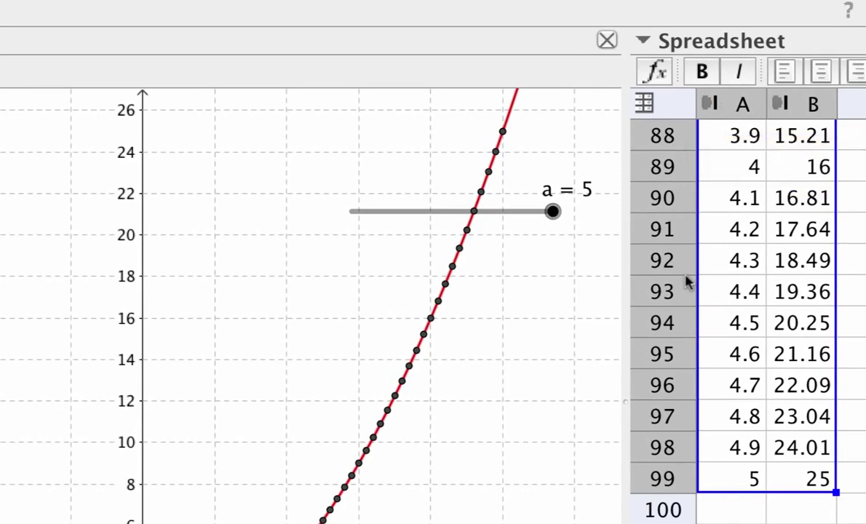
{"action": "left_click", "coordinate": [711, 104]}
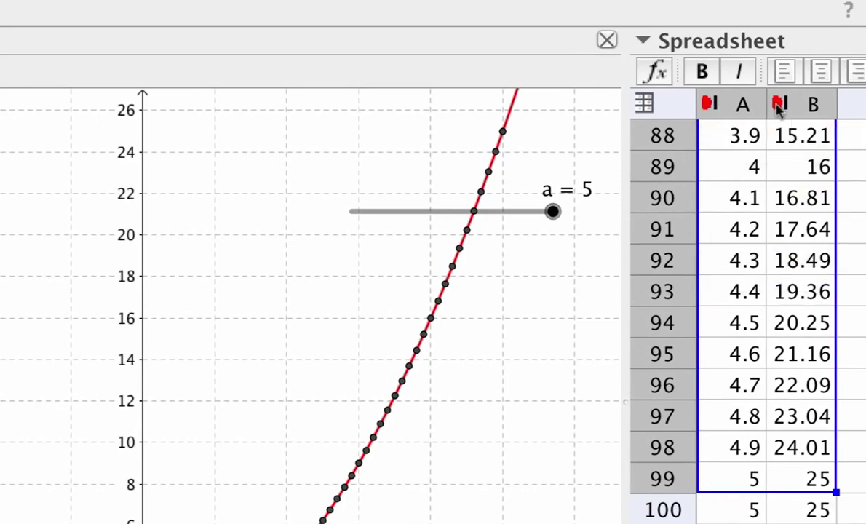